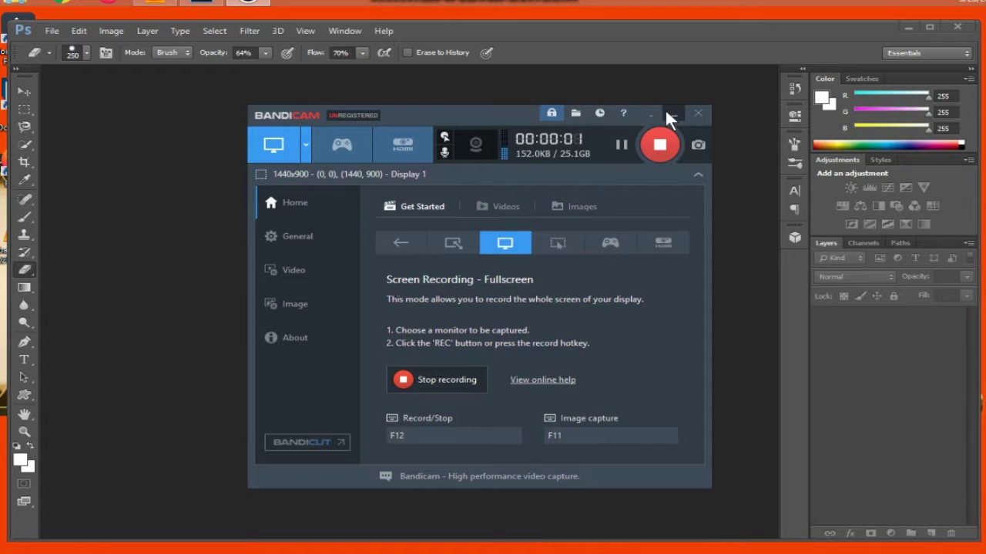
Step: Minimize the Bandicam recorder window to reveal the empty Photoshop workspace
left_click(671, 114)
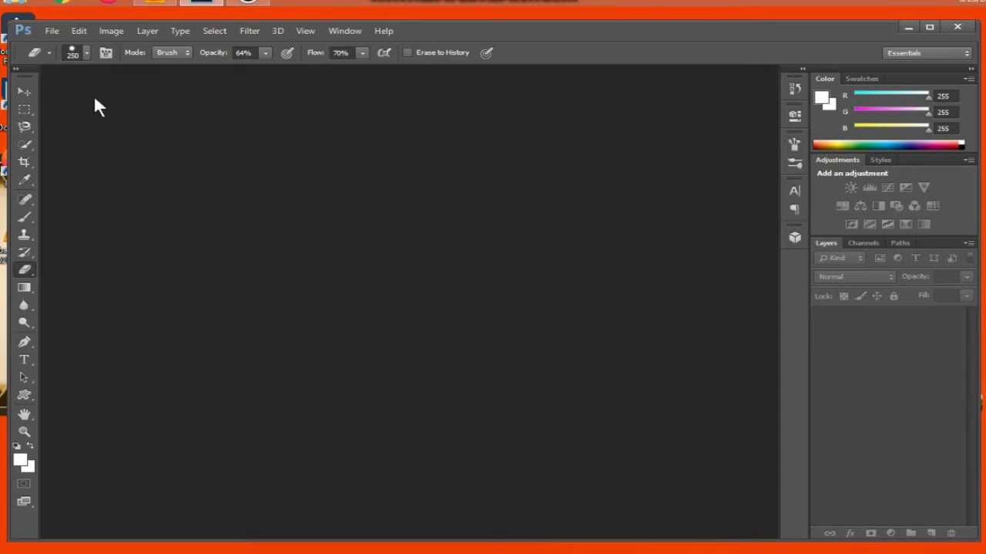
Step: Create a new blank document using the 1600 × 800 px preset
left_click(54, 31)
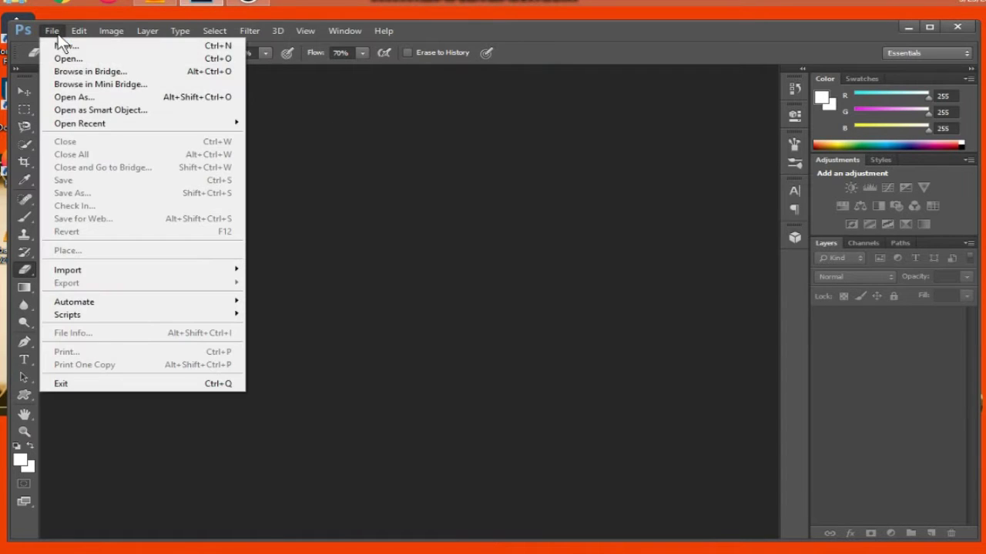
left_click(60, 48)
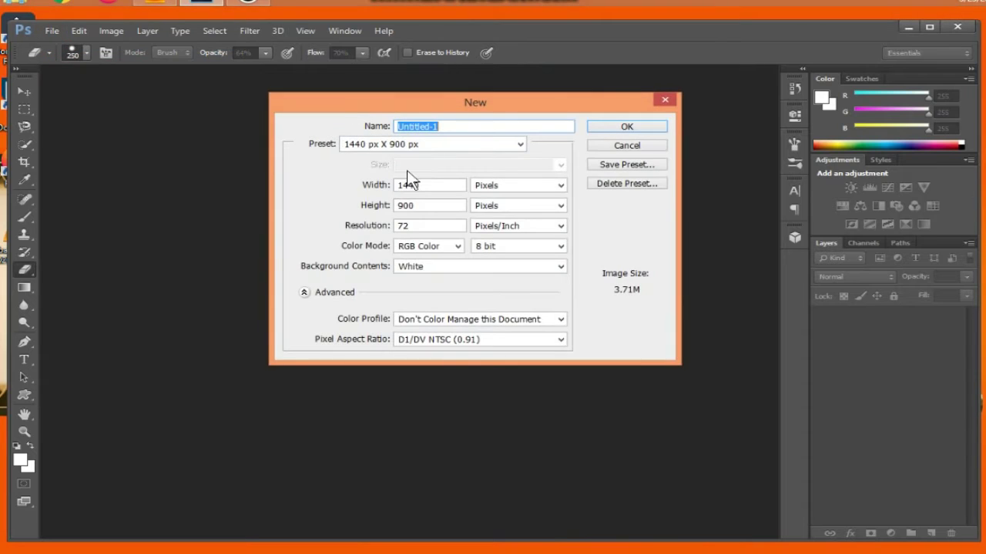
left_click(447, 146)
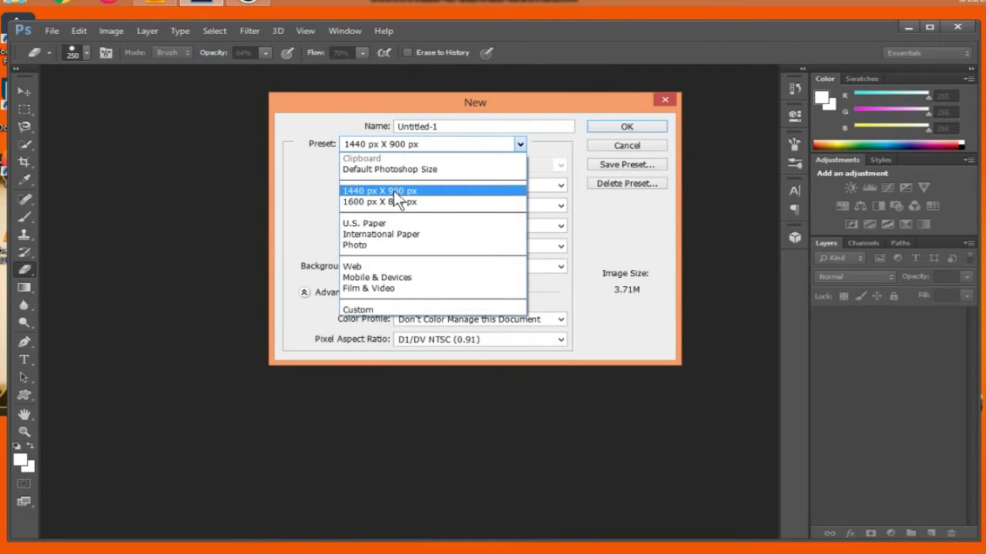
left_click(399, 203)
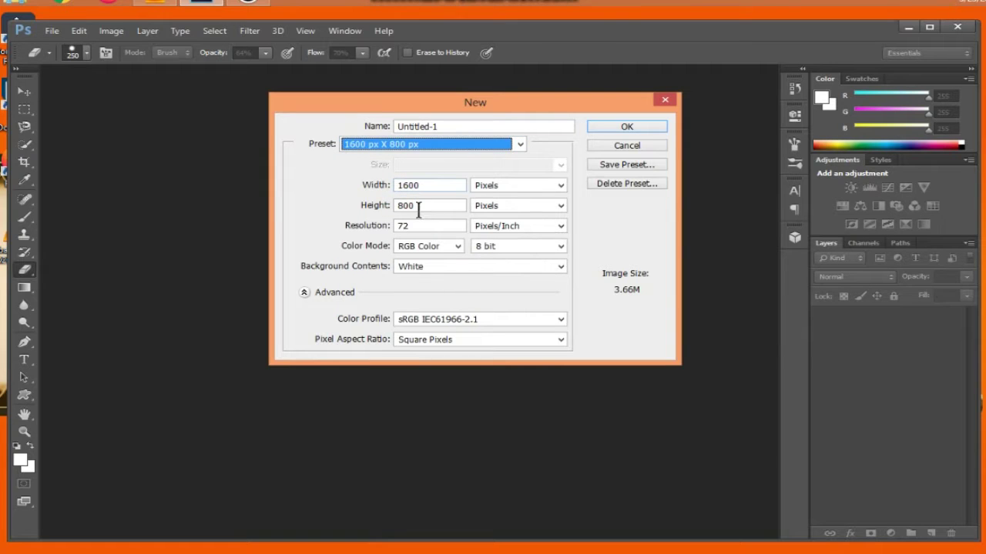
left_click(601, 129)
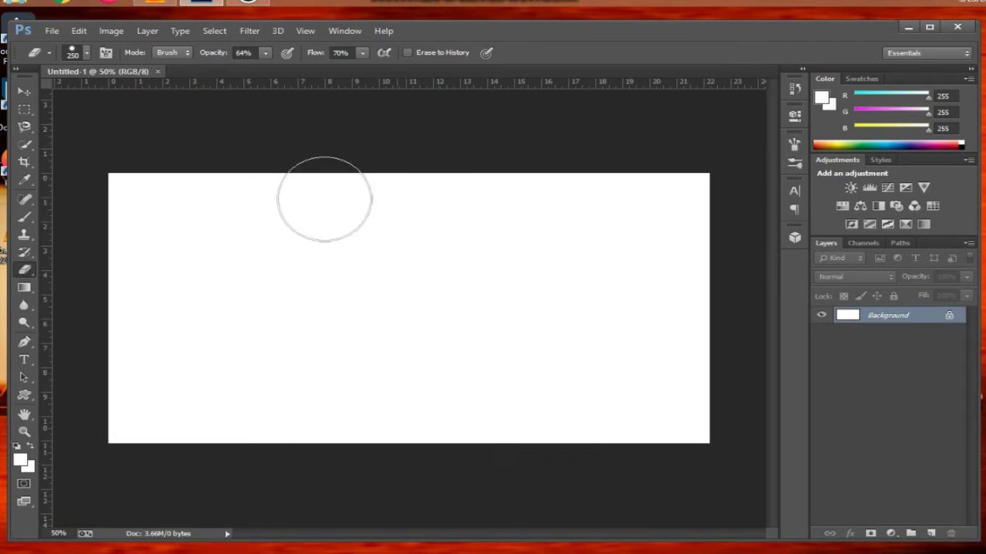
Step: Set the foreground colour to pure black
left_click(25, 93)
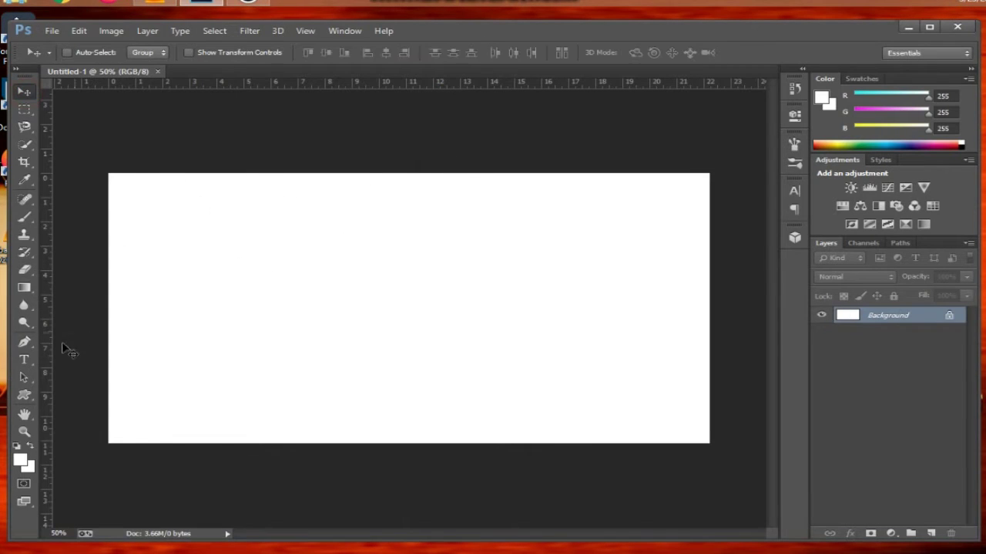
left_click(20, 460)
left_click_drag(549, 265, 510, 304)
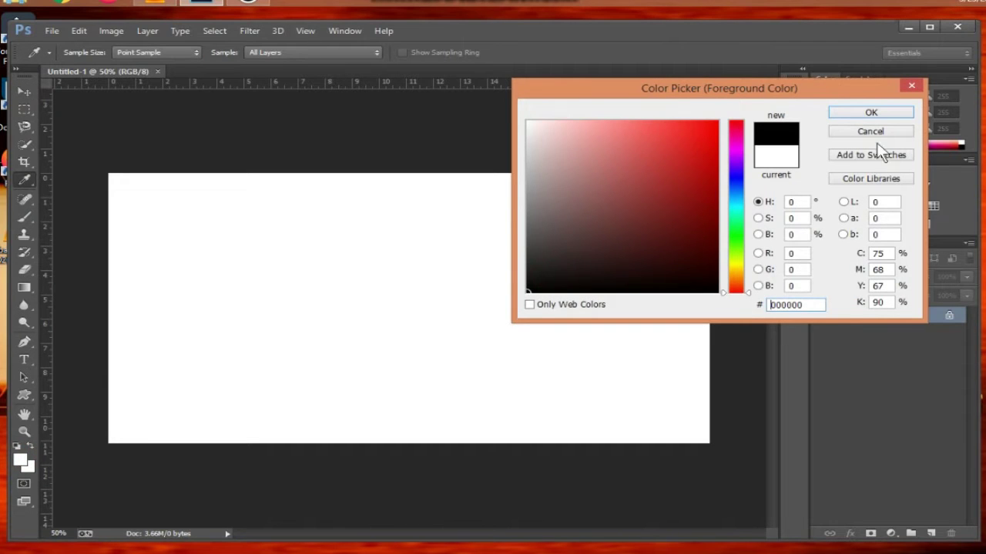
left_click(857, 113)
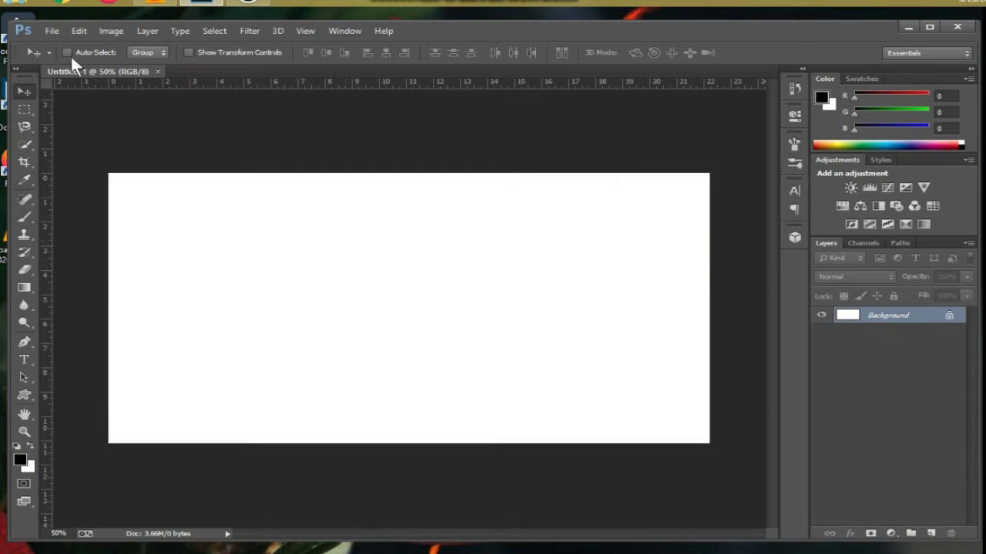
Step: Fill the Background layer with solid Black
left_click(78, 31)
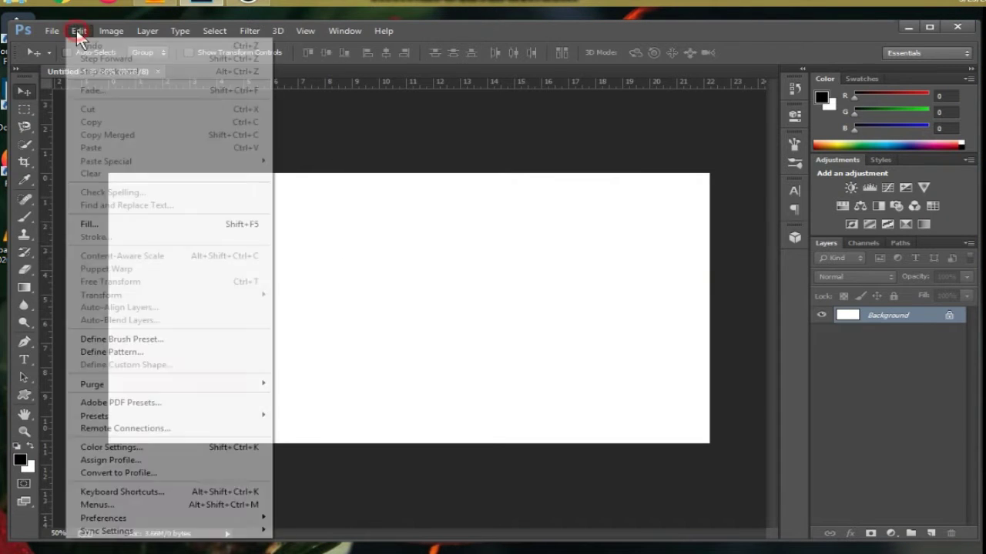
left_click(97, 223)
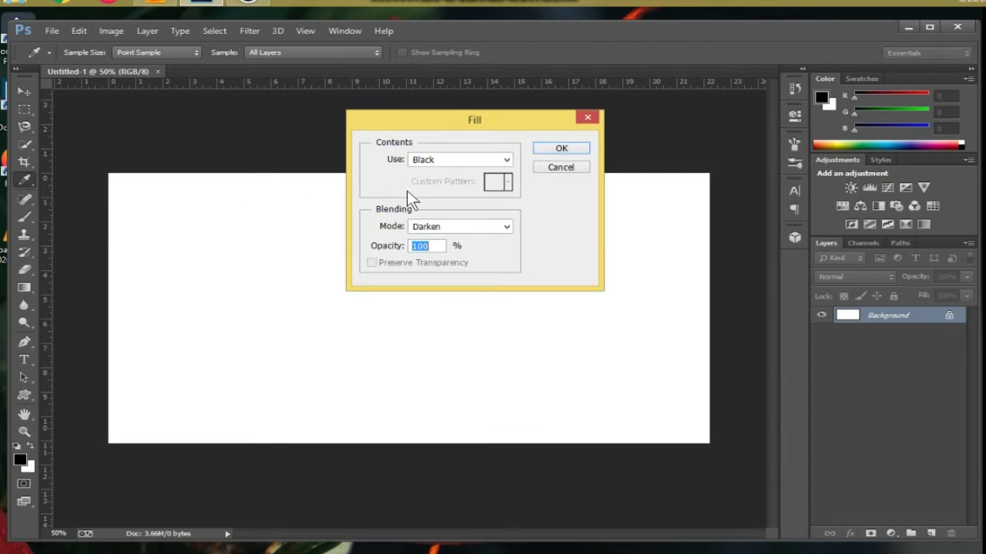
left_click(462, 160)
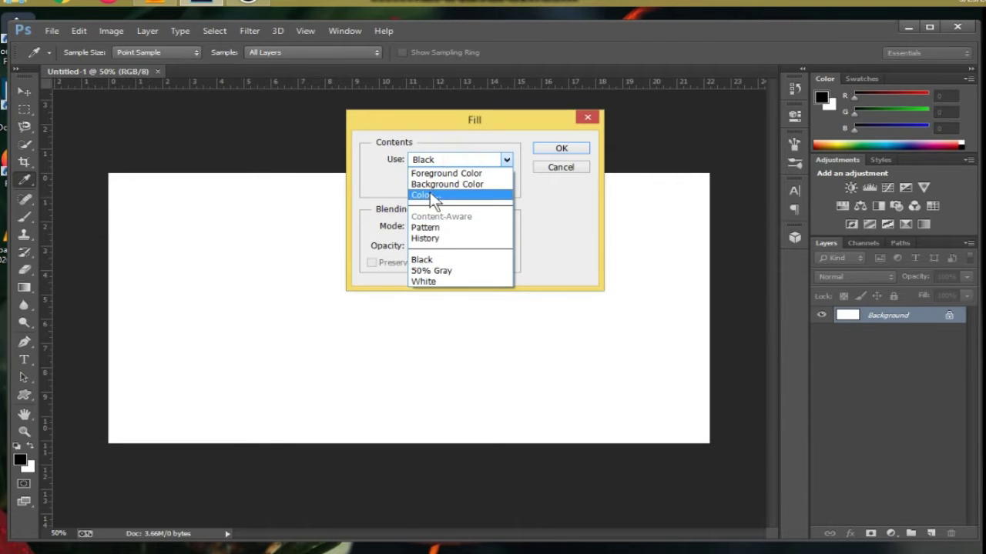
left_click(420, 260)
left_click(553, 150)
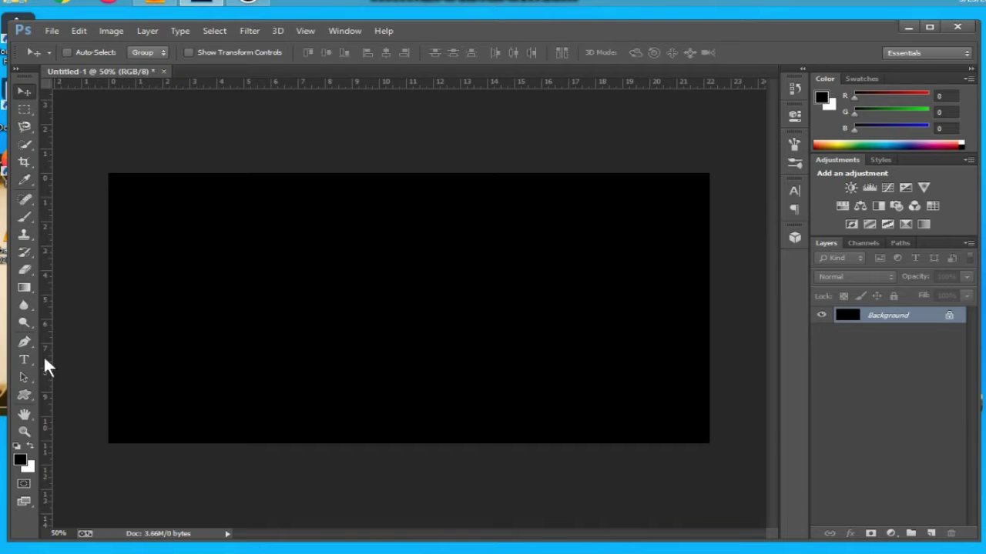
left_click(24, 360)
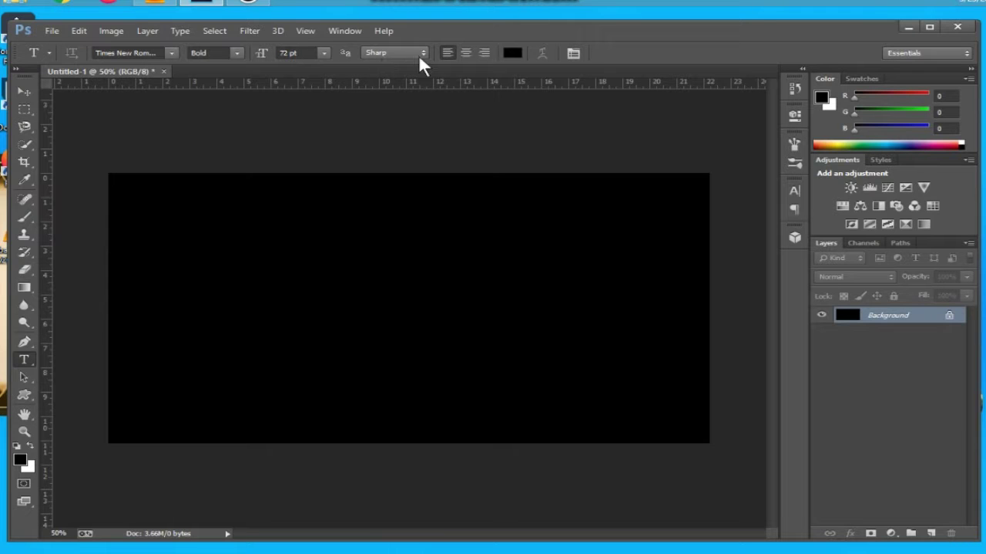
Step: Set the type colour to white
left_click(512, 52)
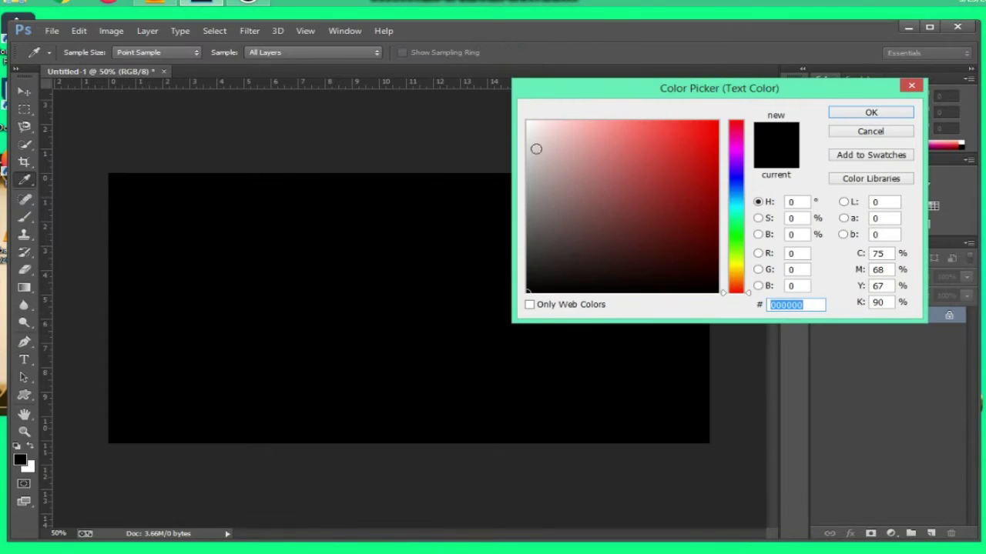
left_click_drag(537, 139, 499, 105)
left_click(851, 113)
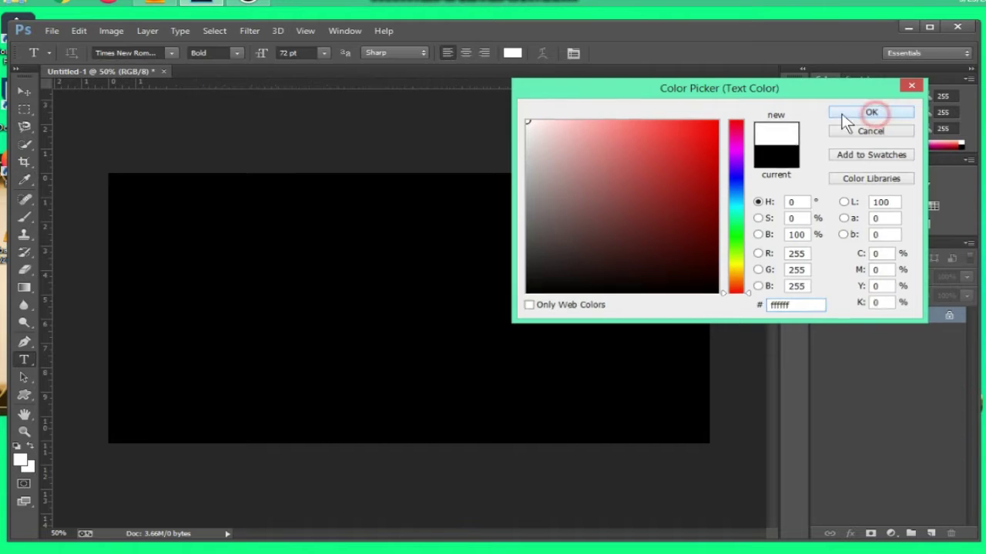
Step: Draw a text box on the canvas and enter the word PAKISTAN
left_click_drag(168, 210, 639, 399)
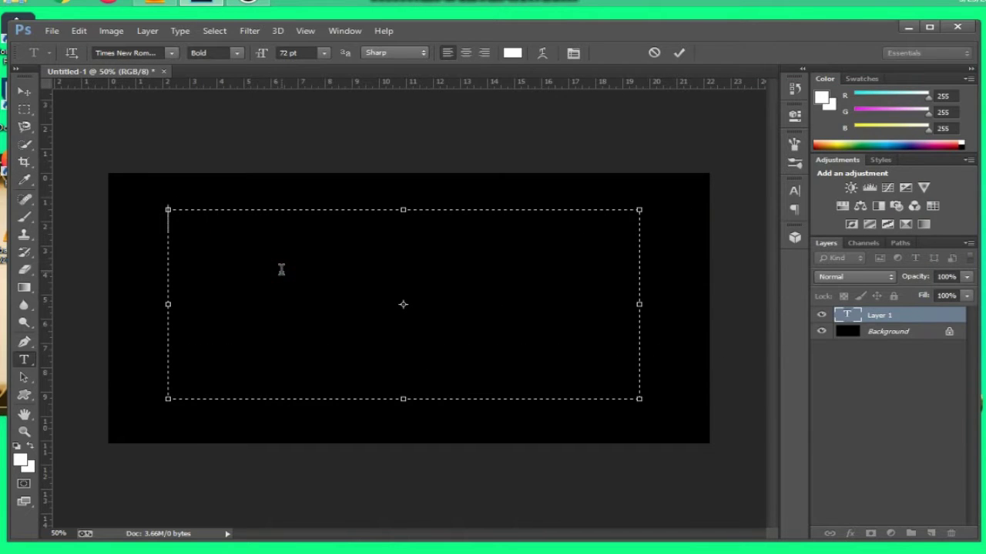
type("PA")
type("KIST")
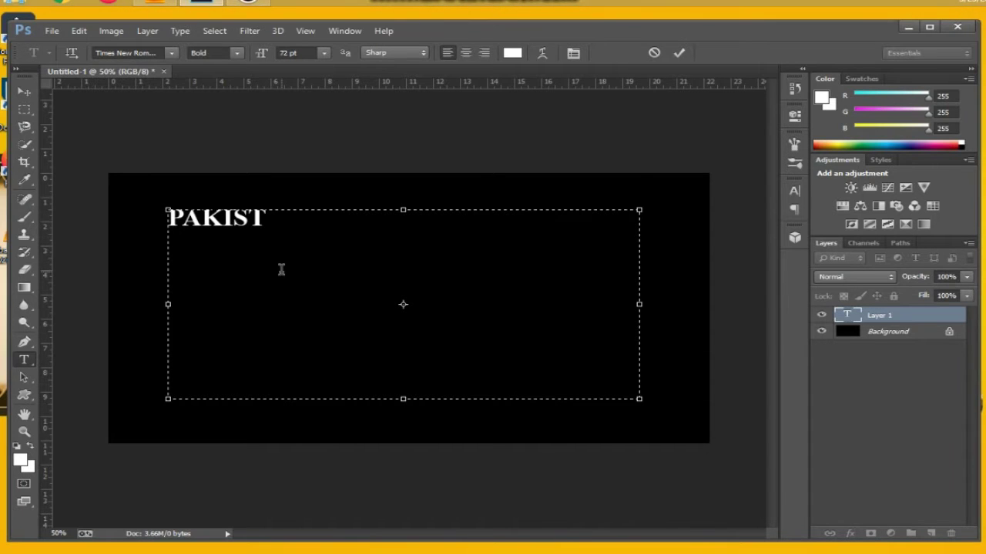
type("AN")
left_click(679, 53)
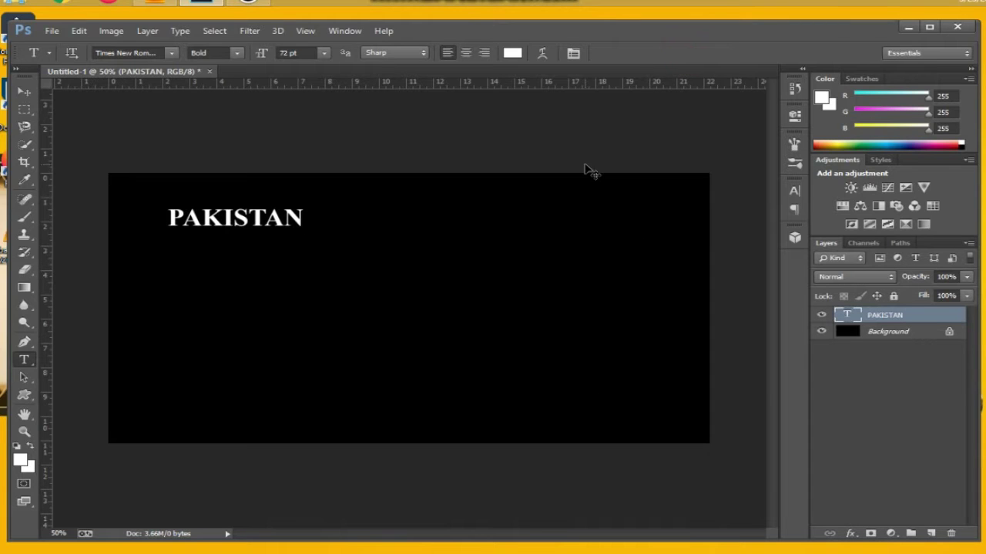
key("ctrl+t")
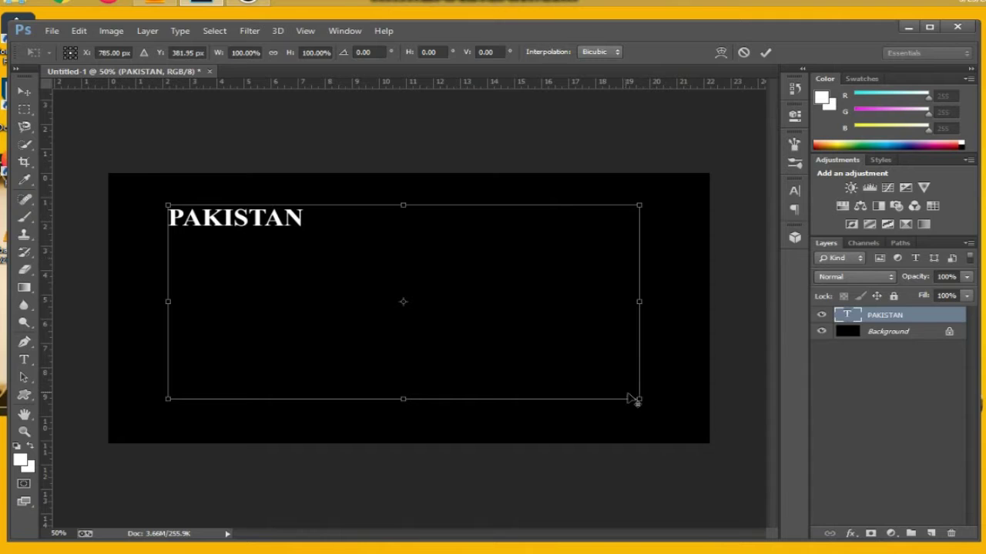
Step: Scale the PAKISTAN text up much larger from its corner handle
left_click_drag(639, 401, 702, 445)
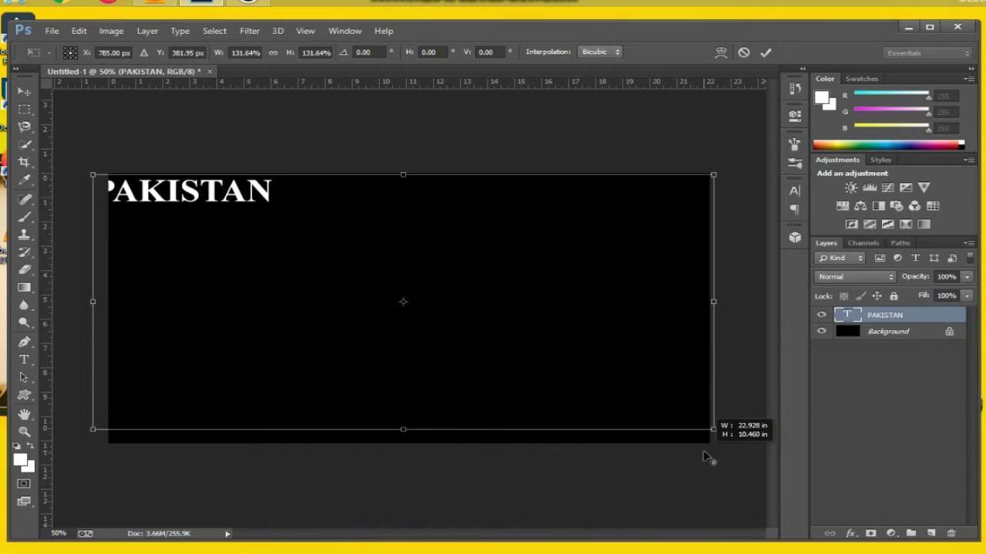
key("ctrl+minus")
key("ctrl+minus")
key("ctrl+minus")
key("ctrl+minus")
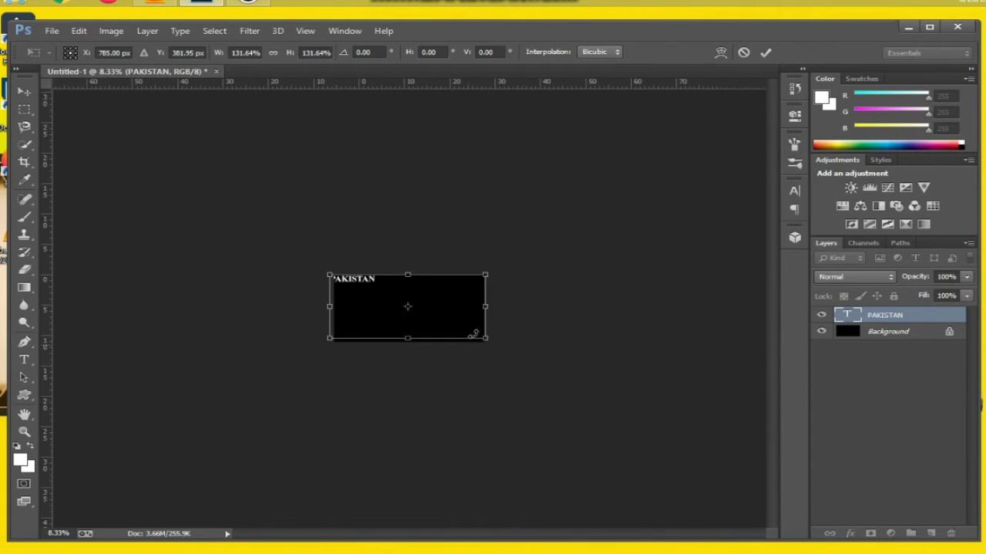
key("ctrl+minus")
left_click_drag(421, 317, 610, 400)
Step: Position the enlarged text across the canvas middle and commit the transform
left_click_drag(526, 348, 609, 369)
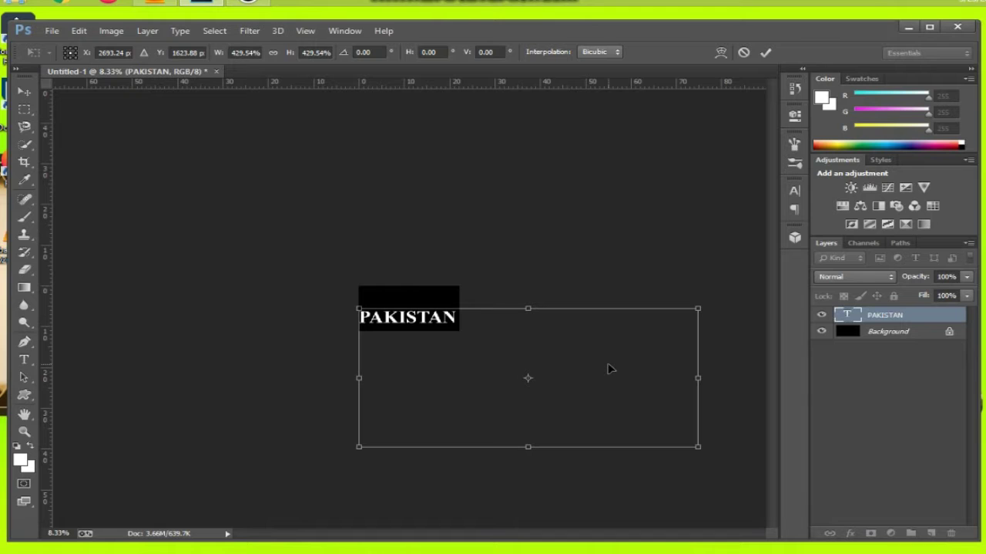
key("ctrl+plus")
key("ctrl+plus")
key("ctrl+plus")
key("ctrl+plus")
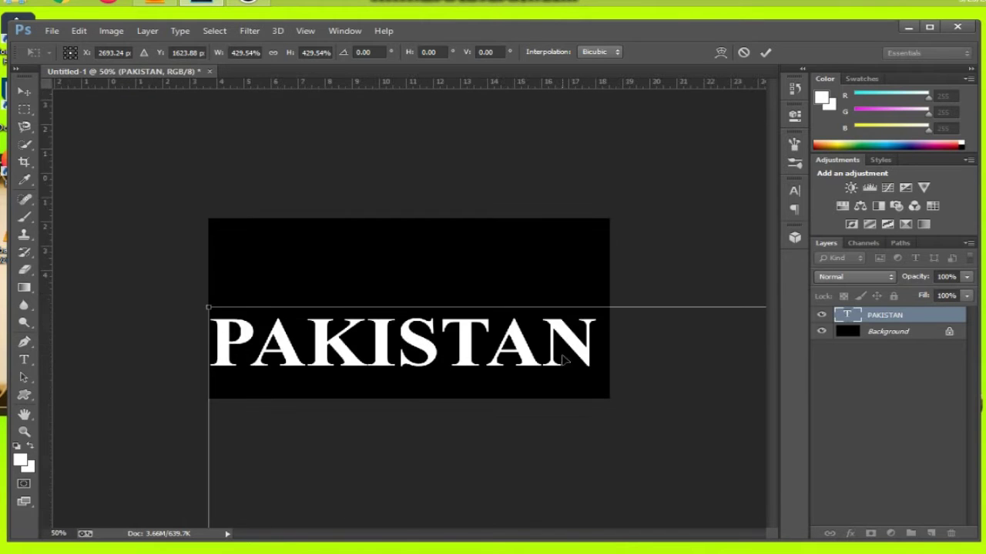
key("ctrl+plus")
key("ctrl+plus")
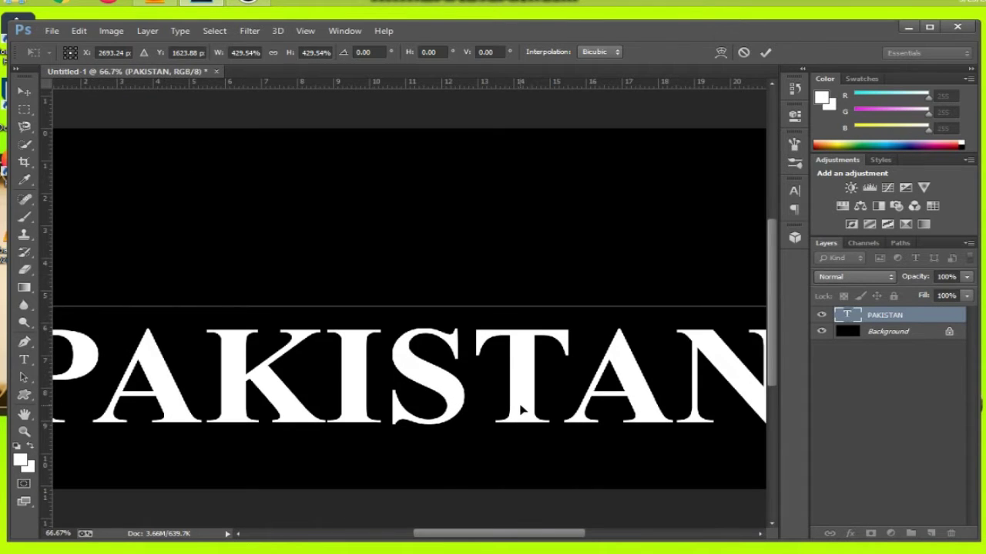
key("ctrl+minus")
mouse_move(440, 411)
left_mouse_down()
mouse_move(509, 369)
mouse_move(509, 356)
left_mouse_up()
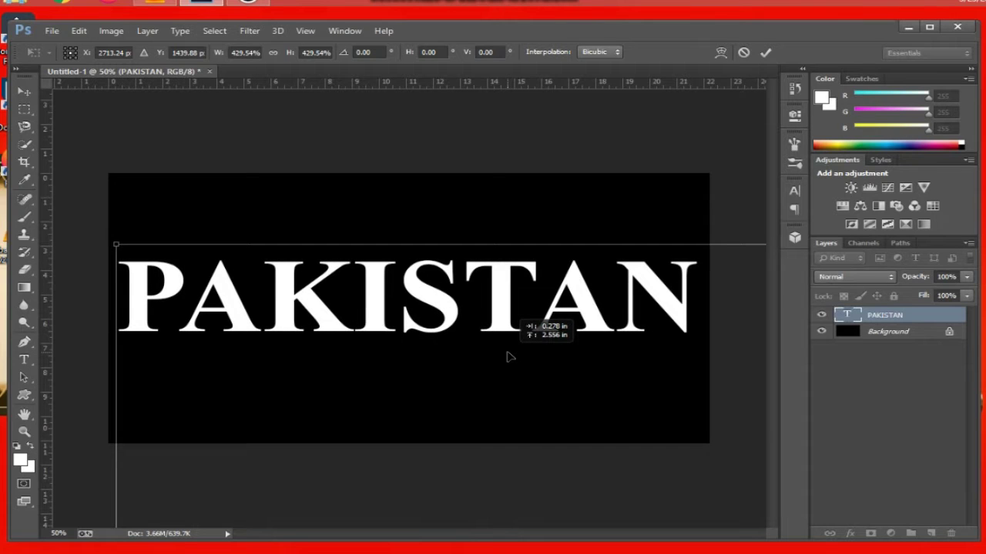
left_click_drag(508, 357, 506, 356)
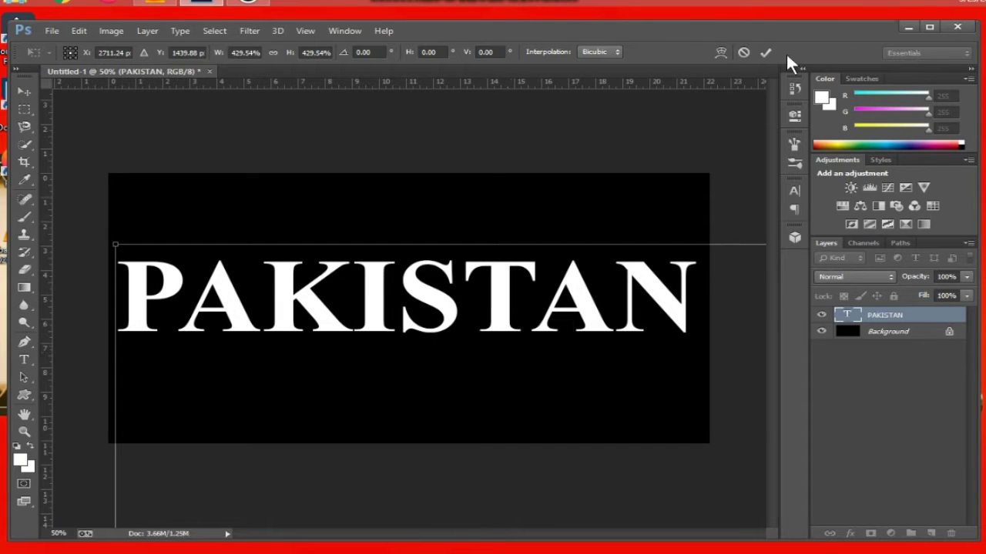
left_click(766, 53)
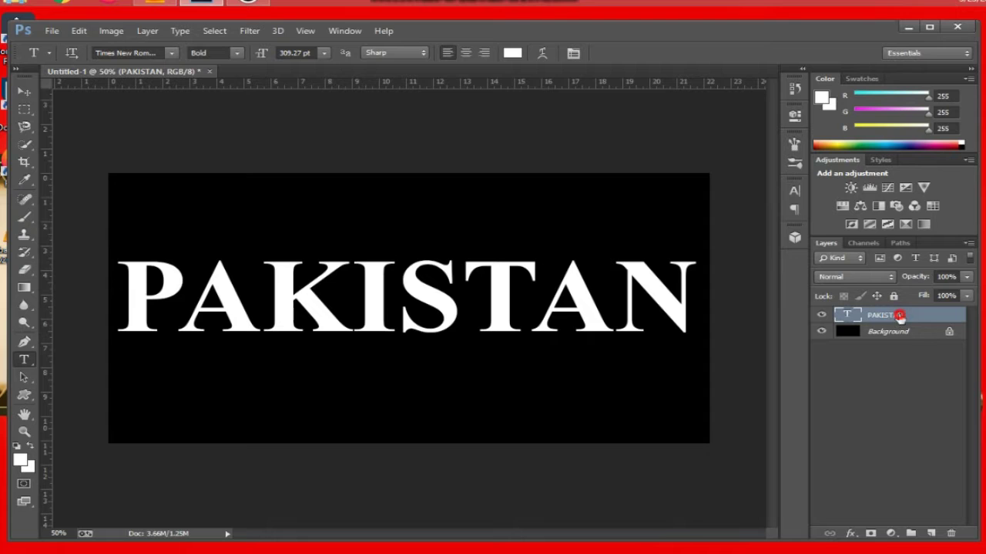
Step: Duplicate the PAKISTAN layer and add a Gradient Overlay effect to the copy
left_click_drag(891, 326, 930, 532)
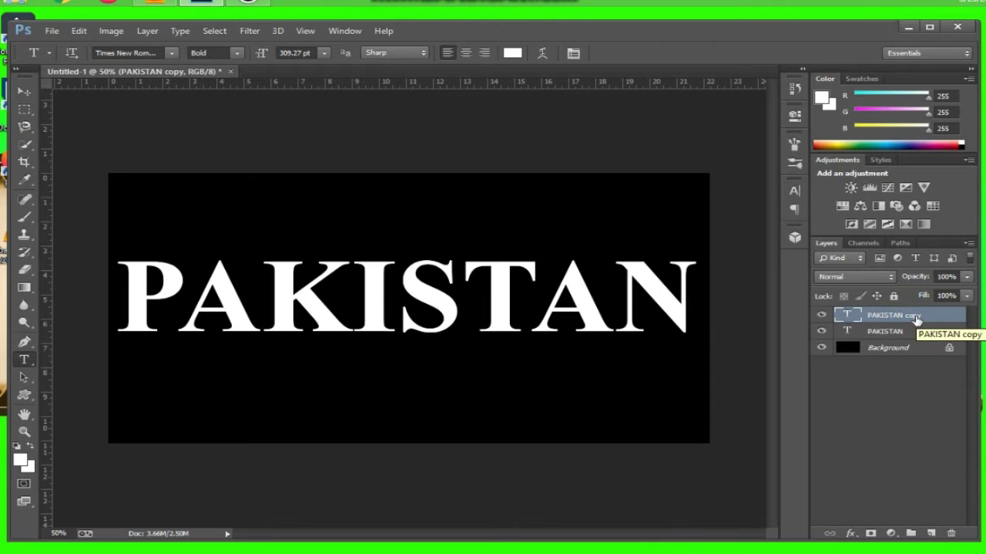
left_click(850, 532)
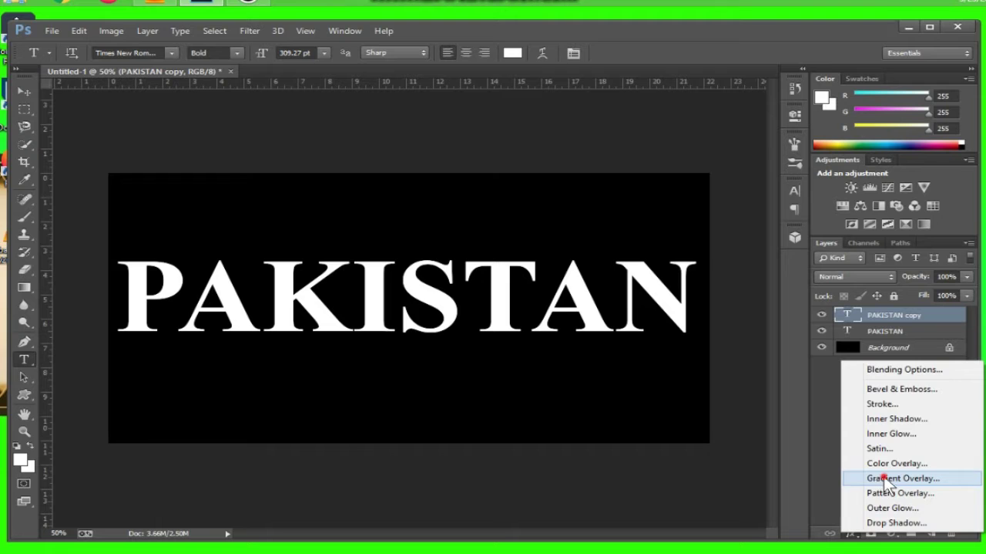
left_click(884, 477)
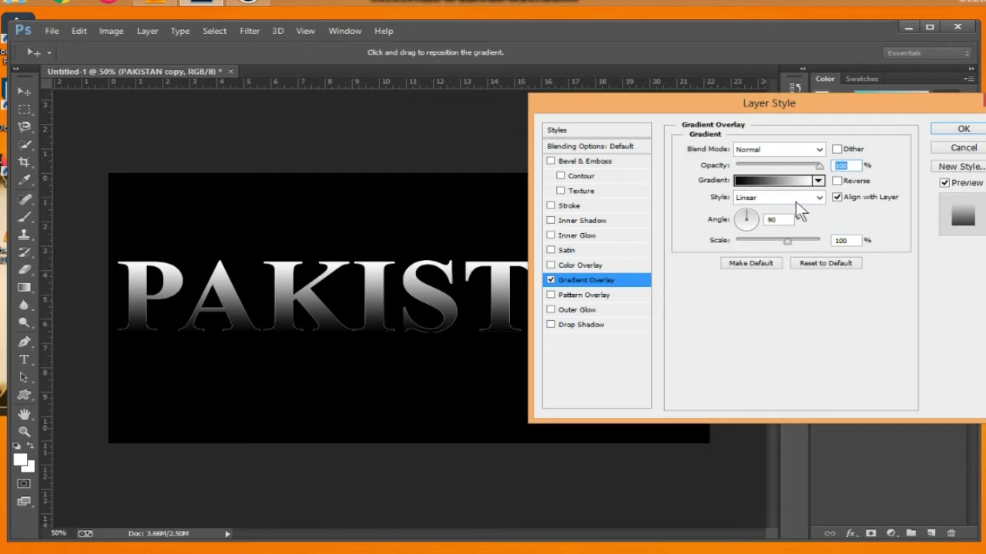
Step: Apply the Gold gradient preset to the overlay
left_click(790, 180)
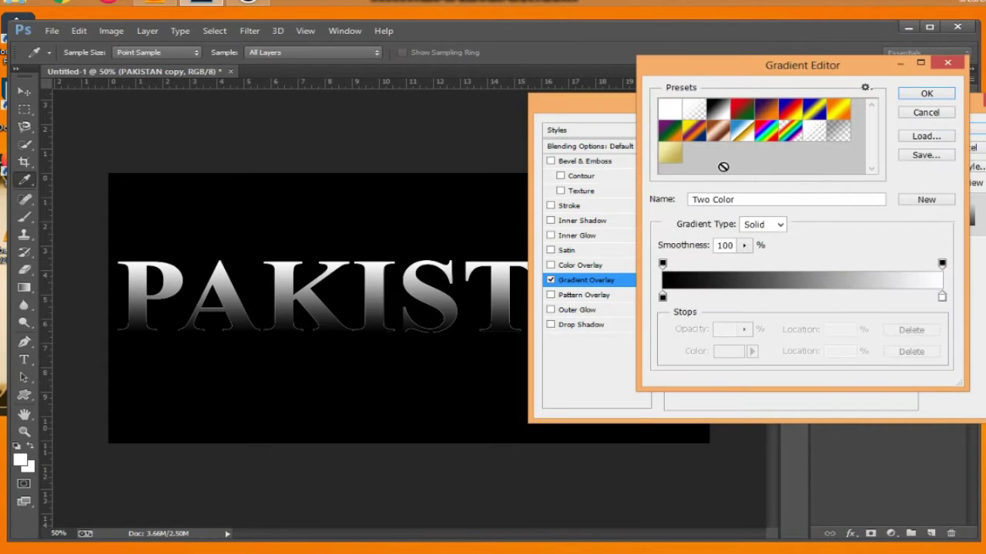
left_click(672, 155)
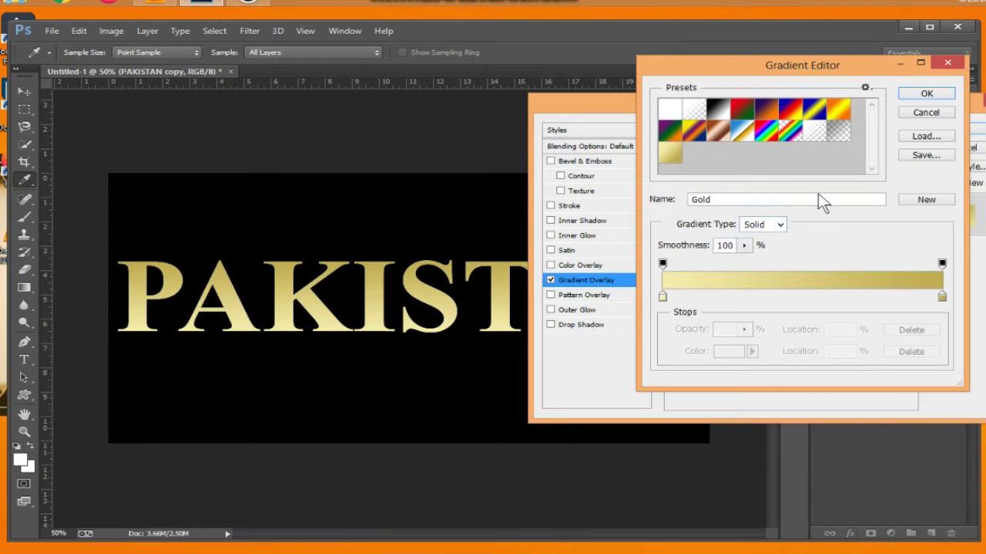
left_click(928, 93)
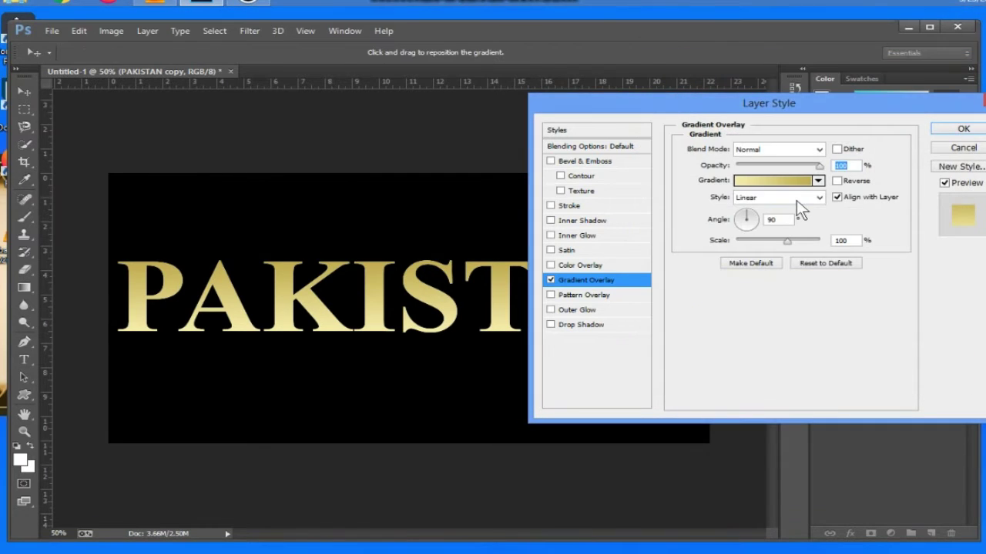
Step: Set the gradient style to Reflected and enable Bevel & Emboss
left_click(797, 199)
left_click(820, 198)
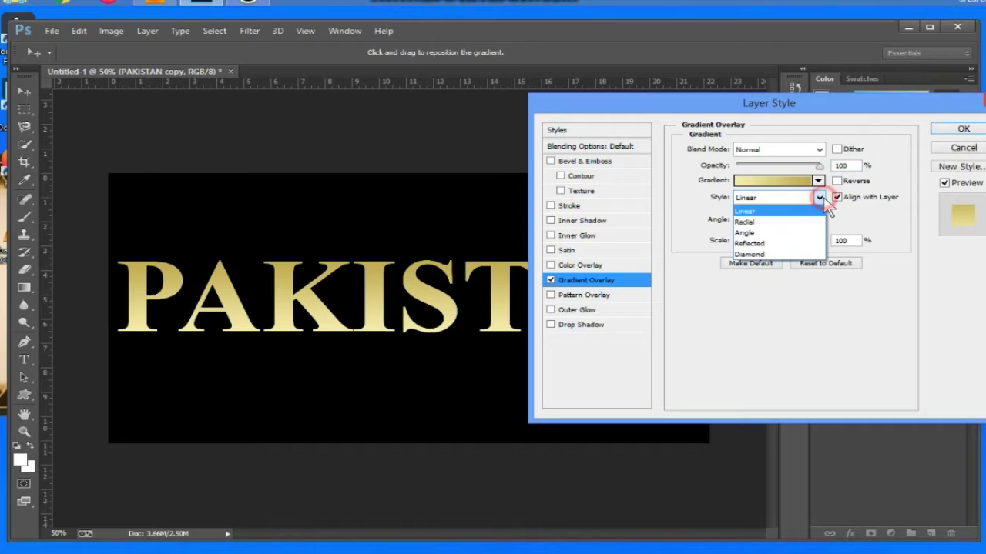
left_click(774, 243)
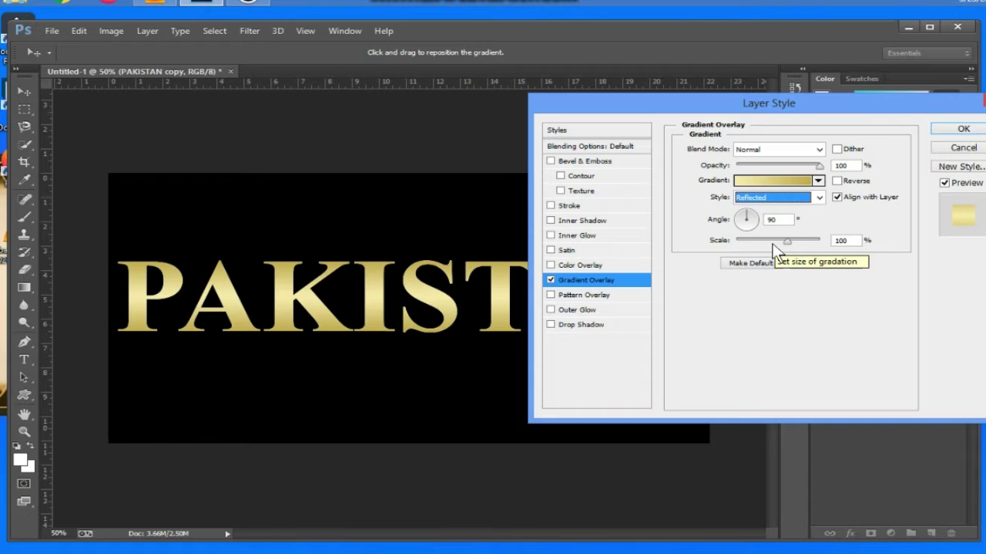
left_click(591, 161)
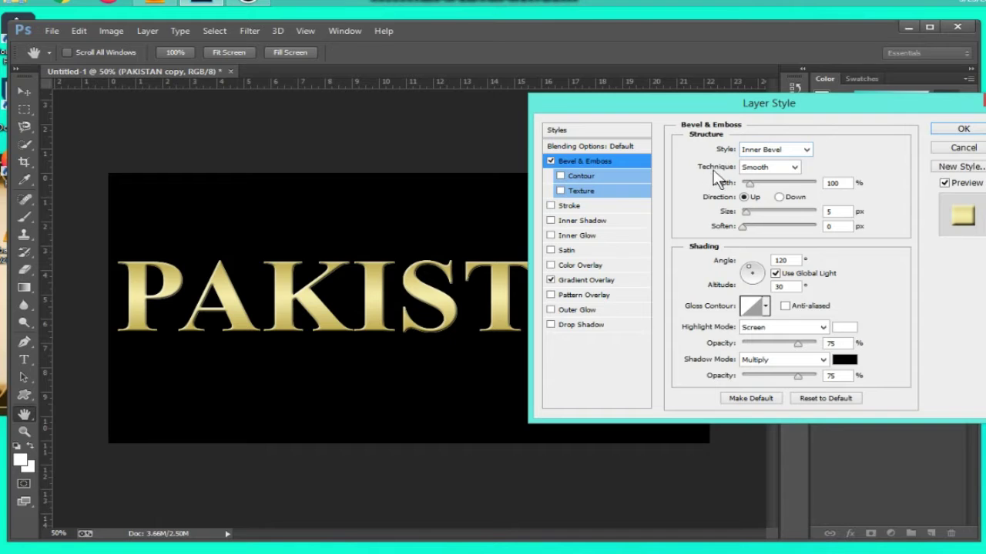
Step: Set the bevel technique to Chisel Hard with an anti-aliased ring gloss contour
left_click(790, 167)
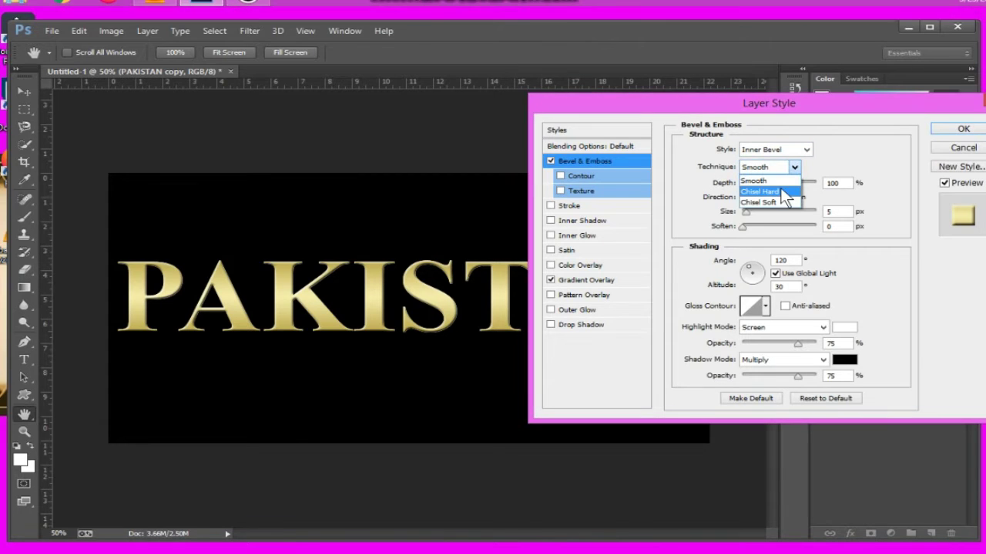
left_click(780, 191)
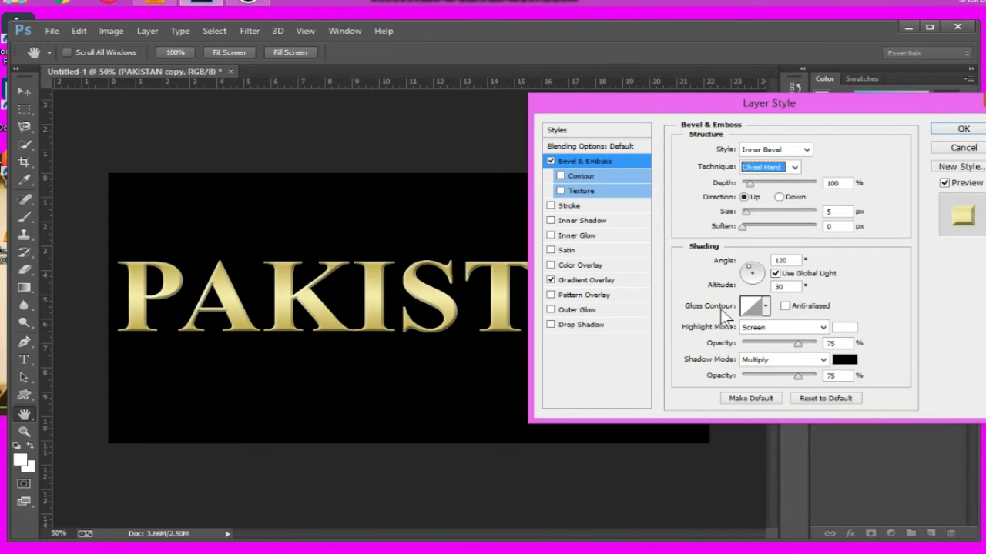
left_click(766, 306)
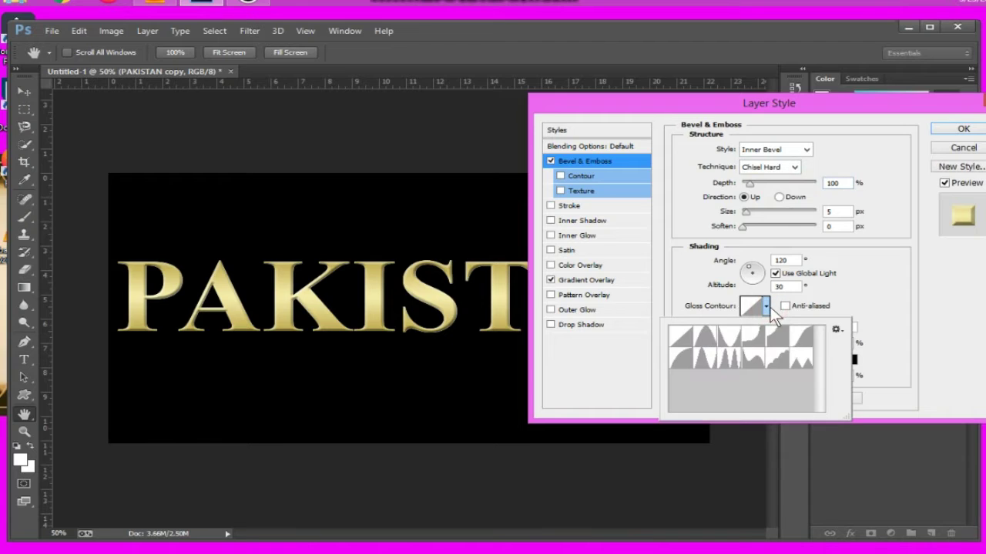
left_click(730, 362)
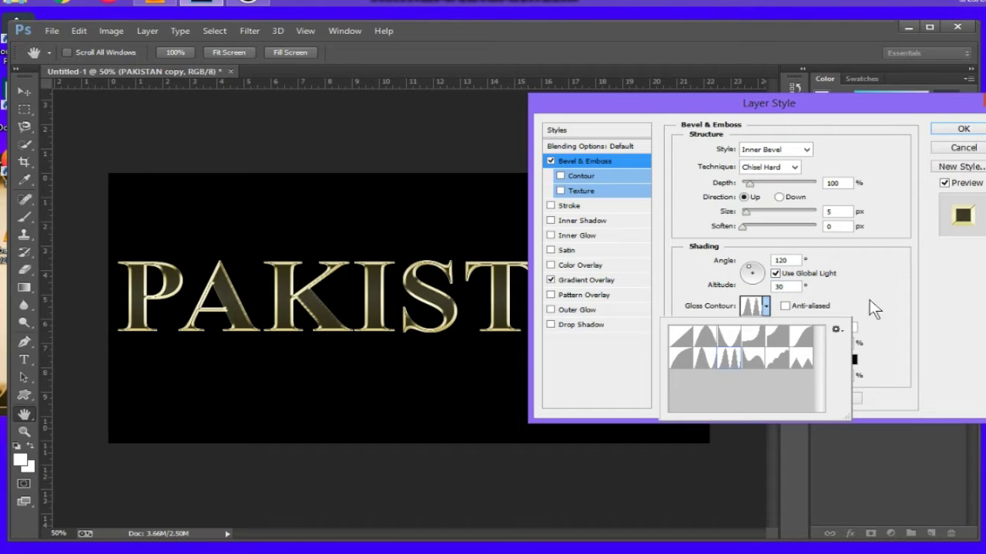
left_click(890, 309)
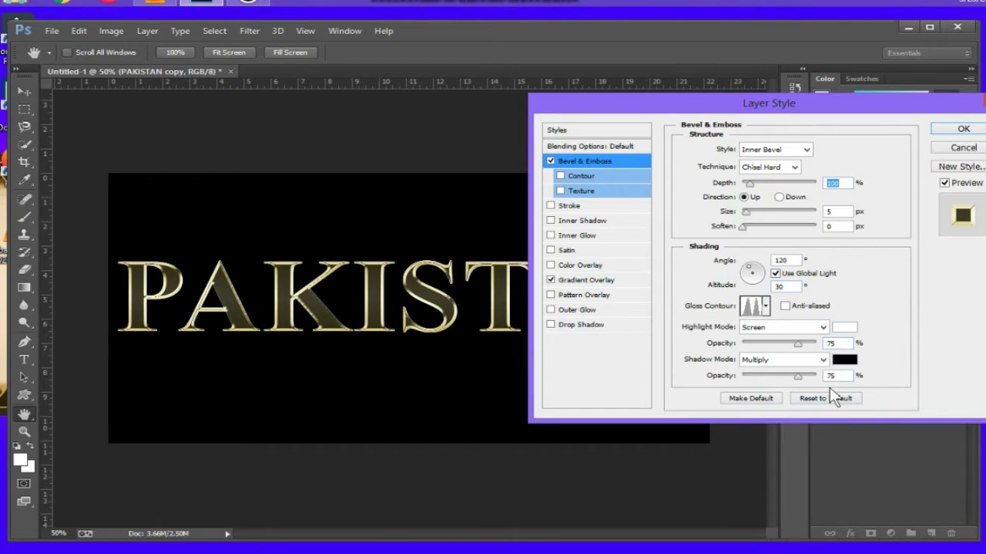
left_click(785, 306)
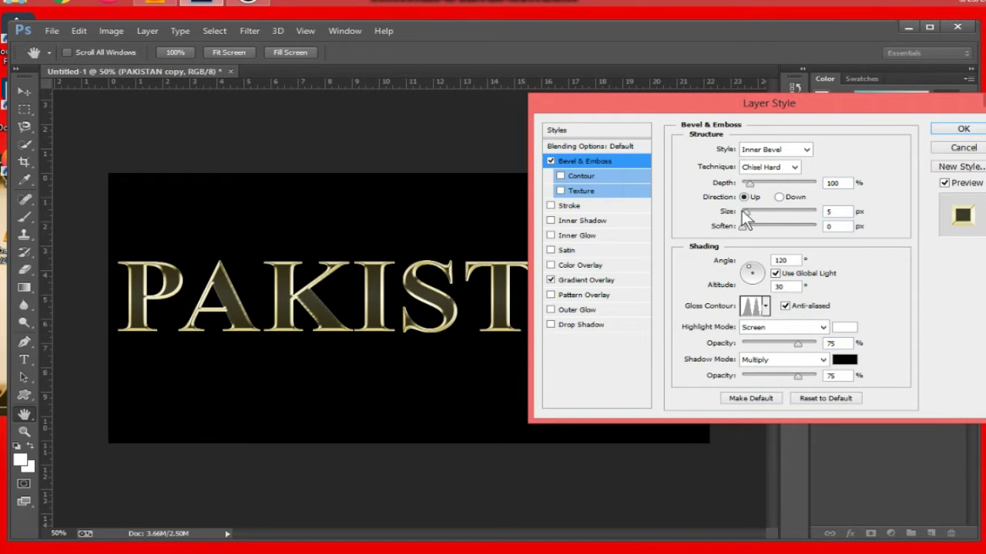
Step: Set the bevel size to 50 px and depth to 170%
double_click(834, 212)
type("50")
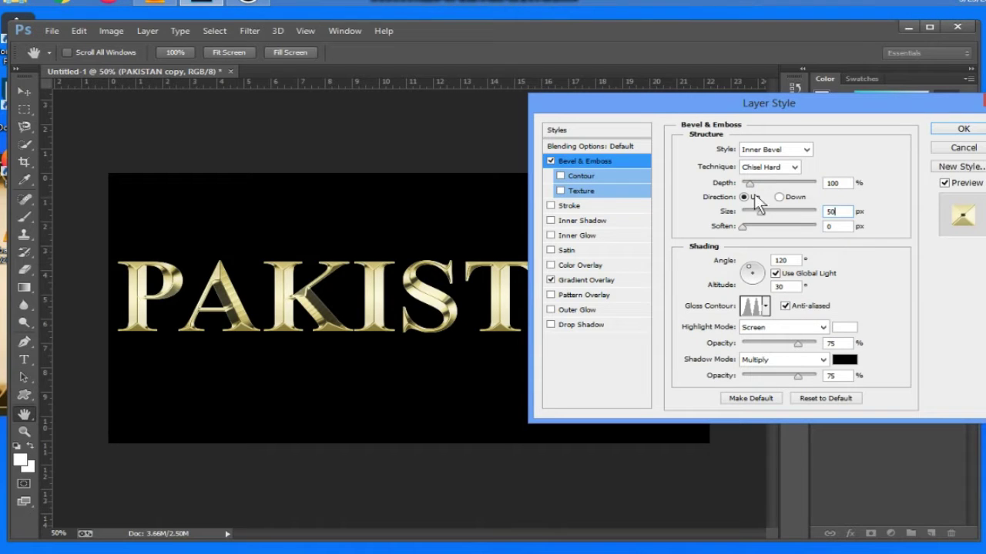
double_click(833, 183)
type("170")
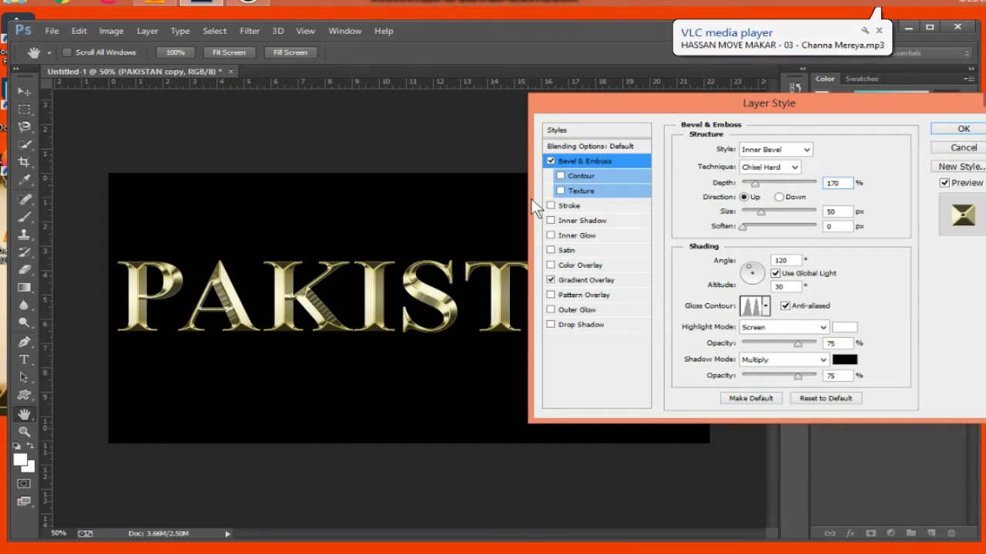
Step: Enable Inner Glow with Multiply blend mode at 50% opacity, then open its colour swatch
left_click(591, 237)
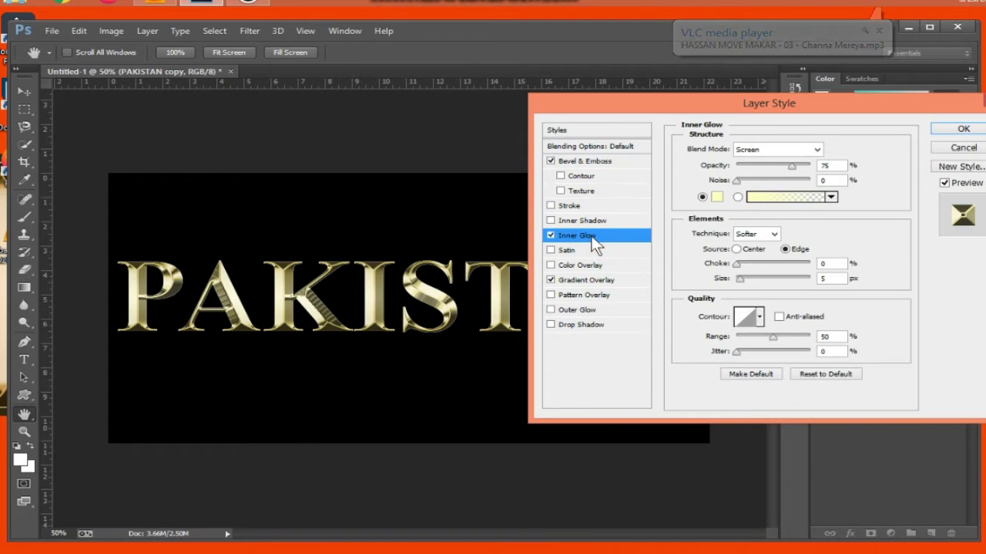
left_click(814, 150)
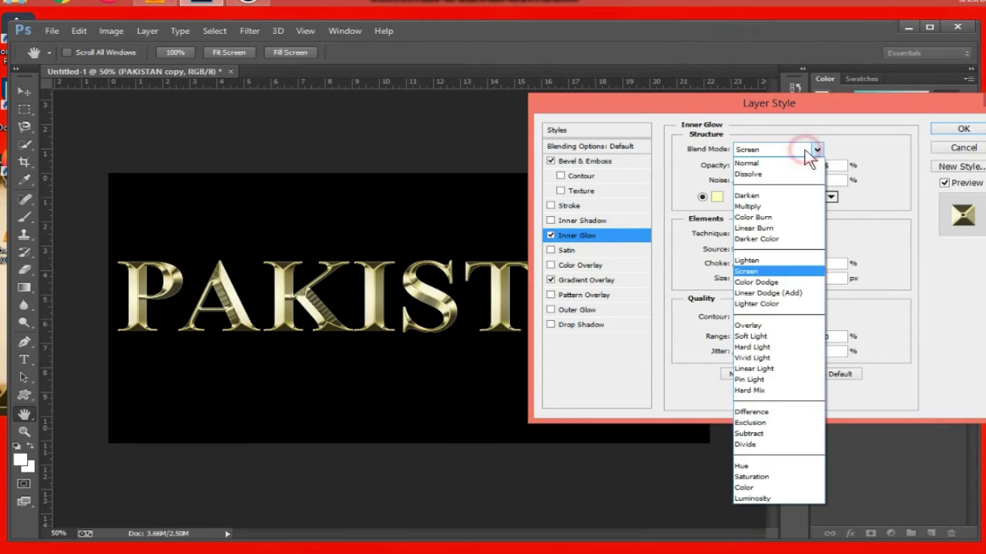
left_click(782, 206)
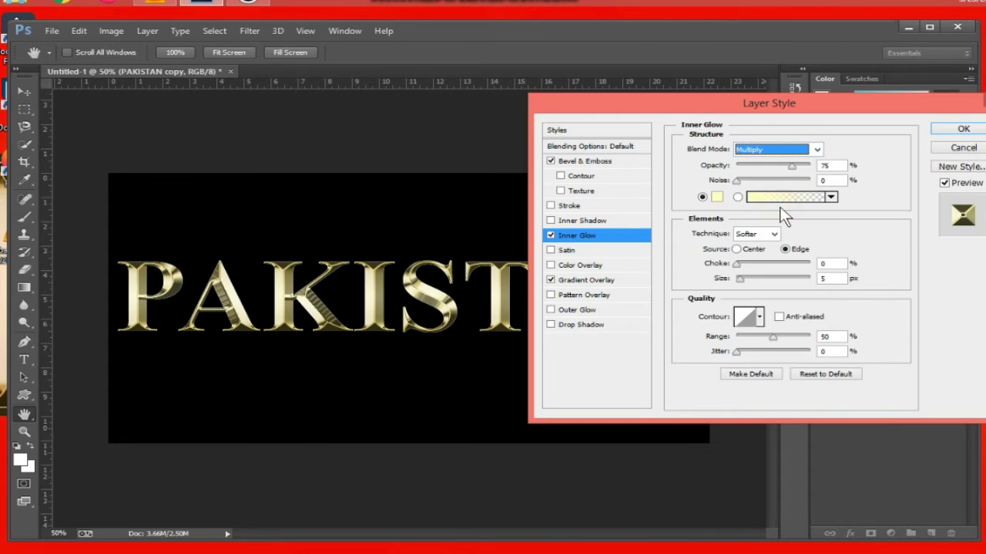
left_click(832, 165)
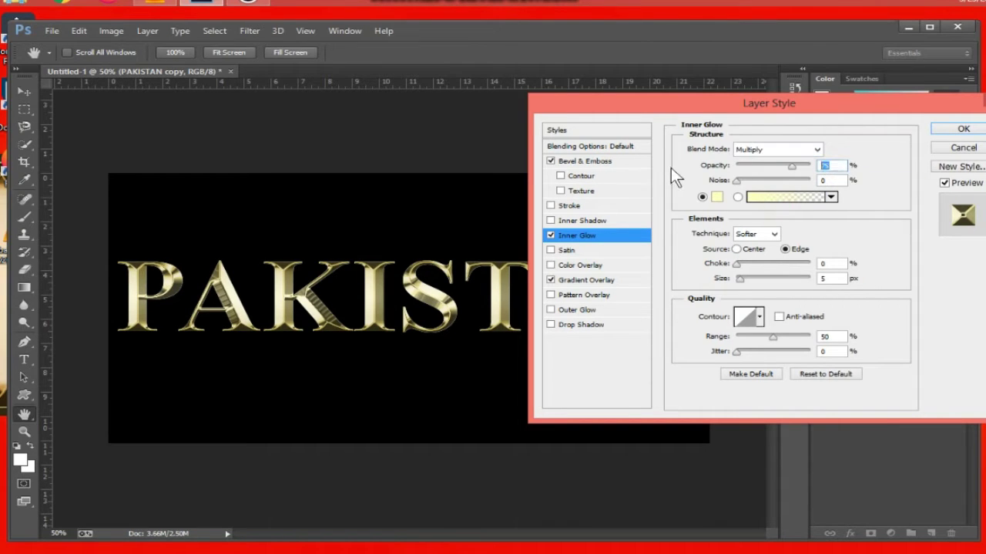
type("50")
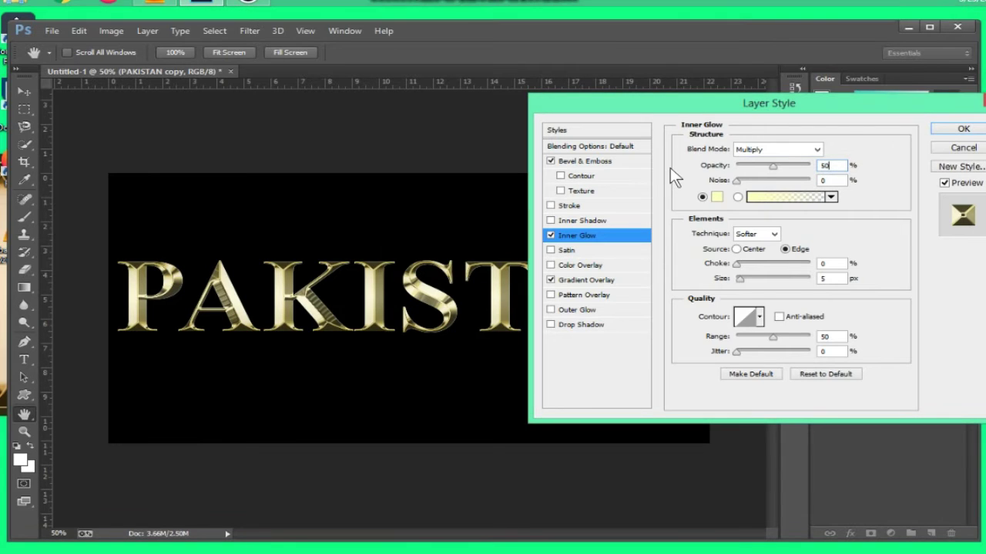
left_click(717, 197)
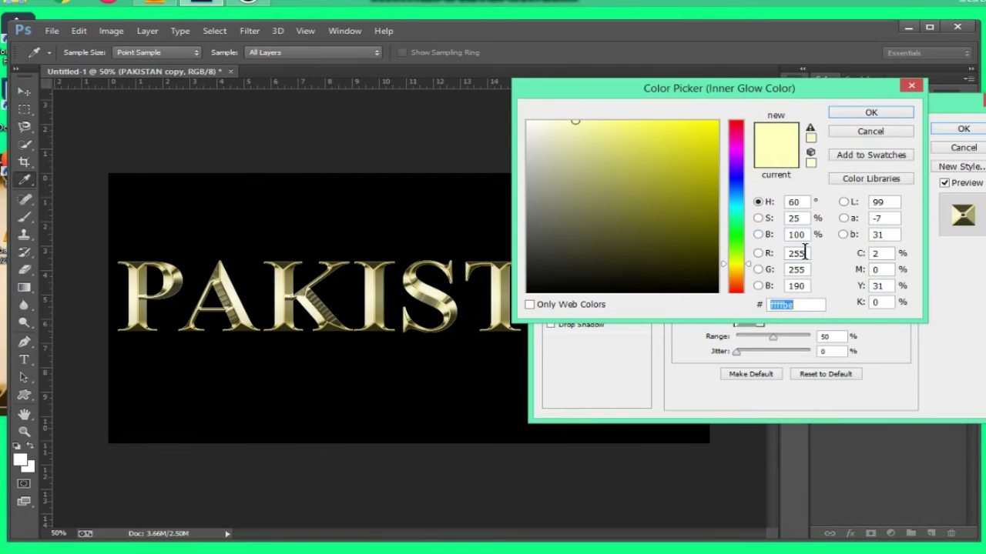
Step: Set the inner glow colour to R 232, G 128, B 31 and confirm it
left_click(803, 254)
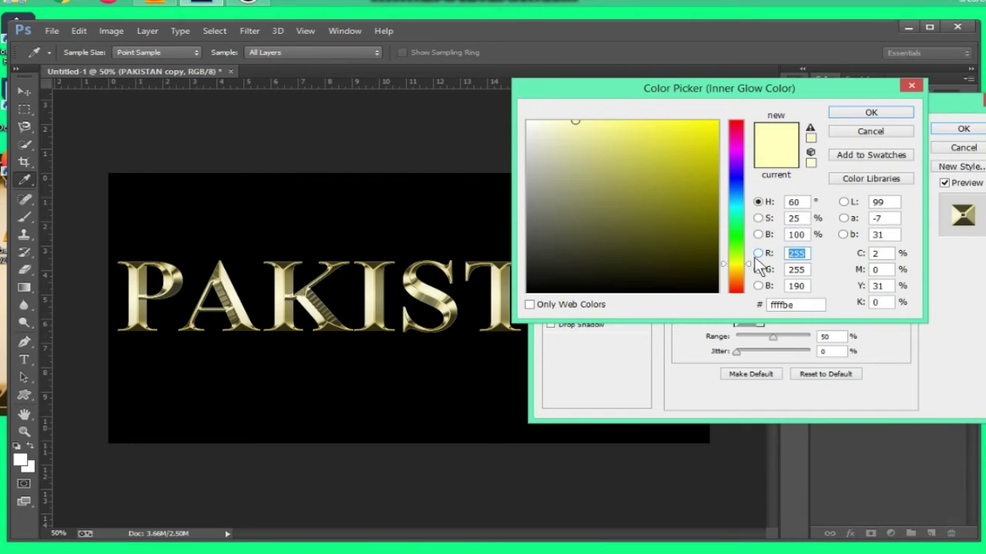
type("232")
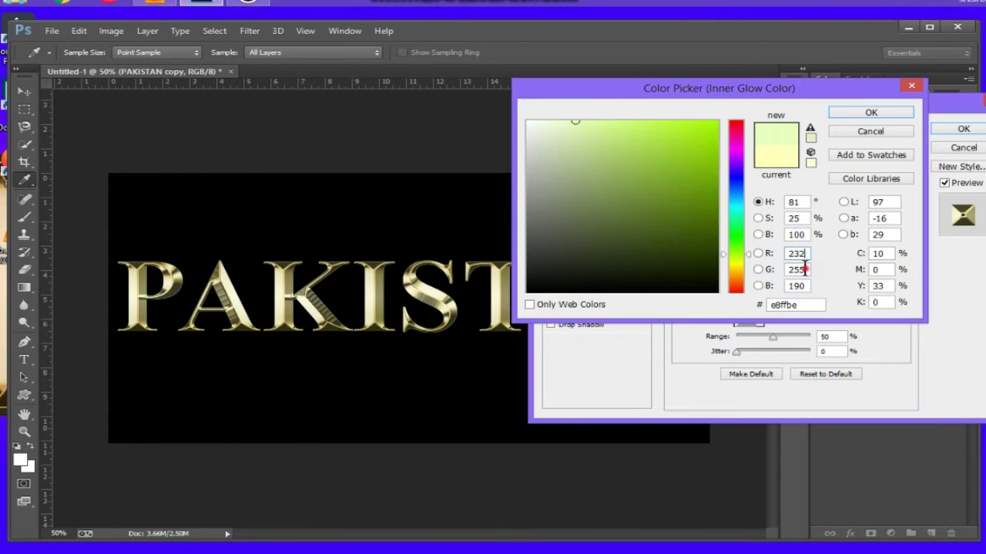
left_click(800, 269)
type("128")
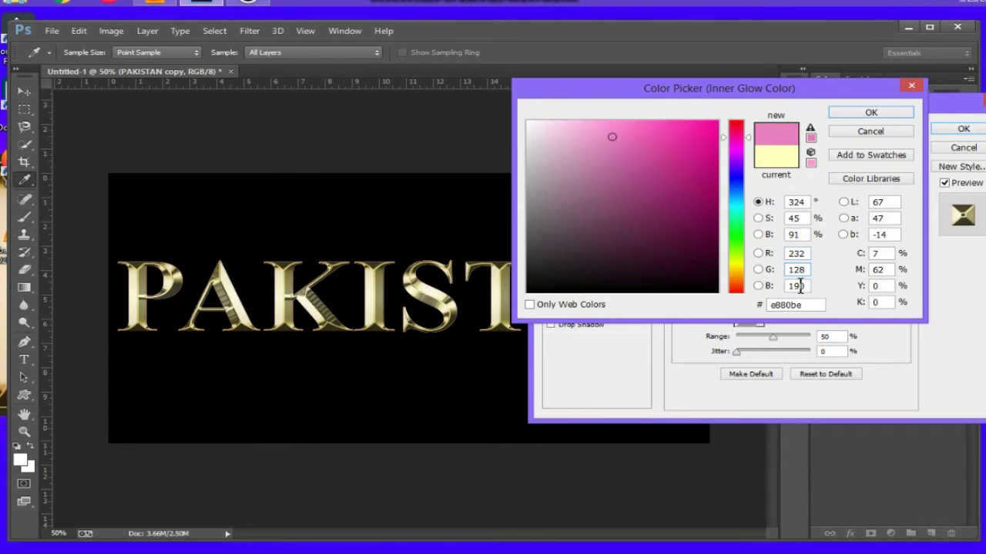
left_click(799, 285)
type("3")
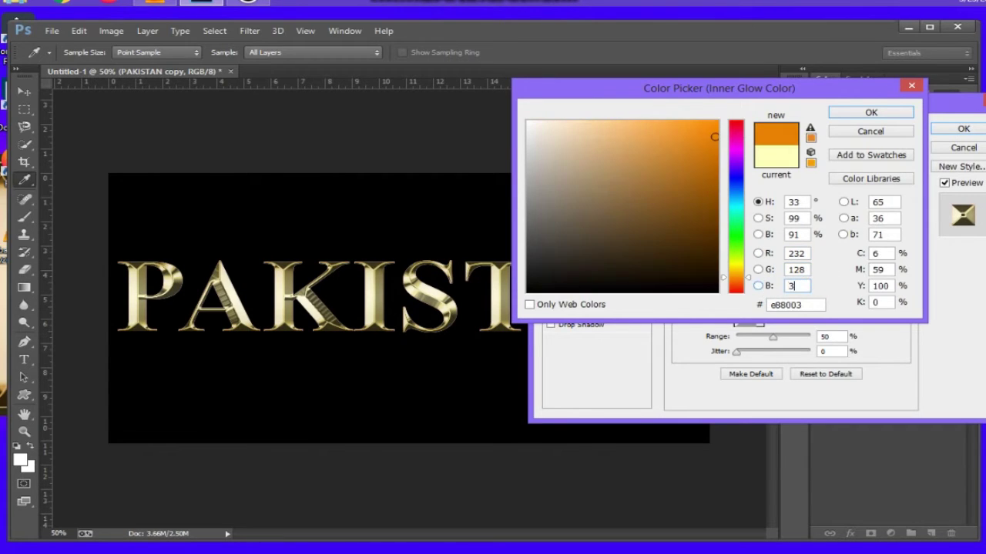
type("1")
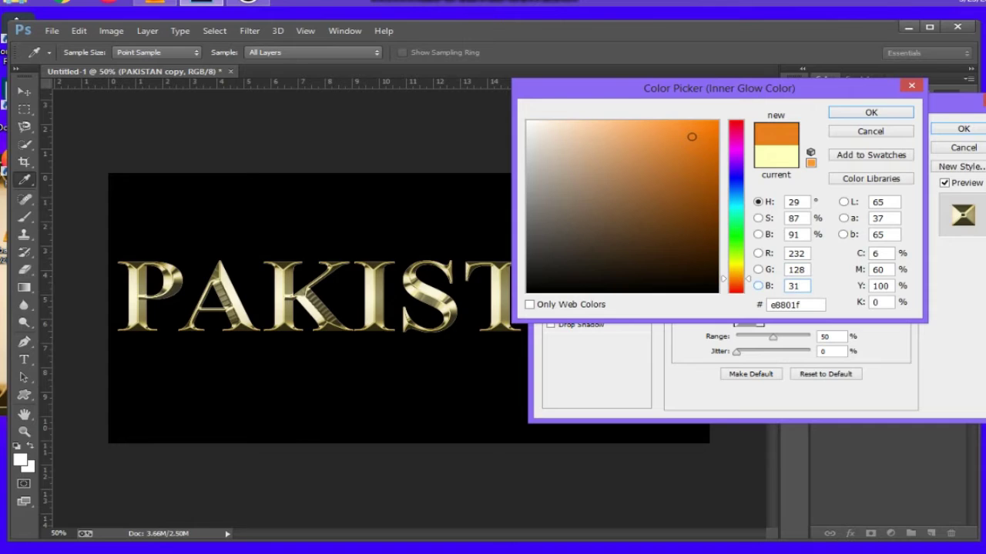
left_click(871, 113)
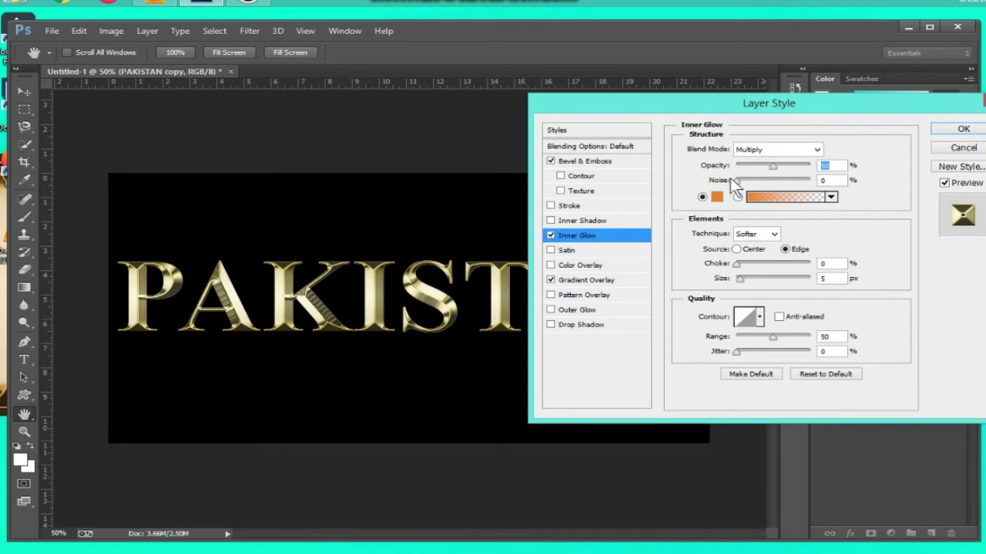
Step: Enter 70 px as the Inner Glow size on the PAKISTAN copy
double_click(828, 277)
type("70")
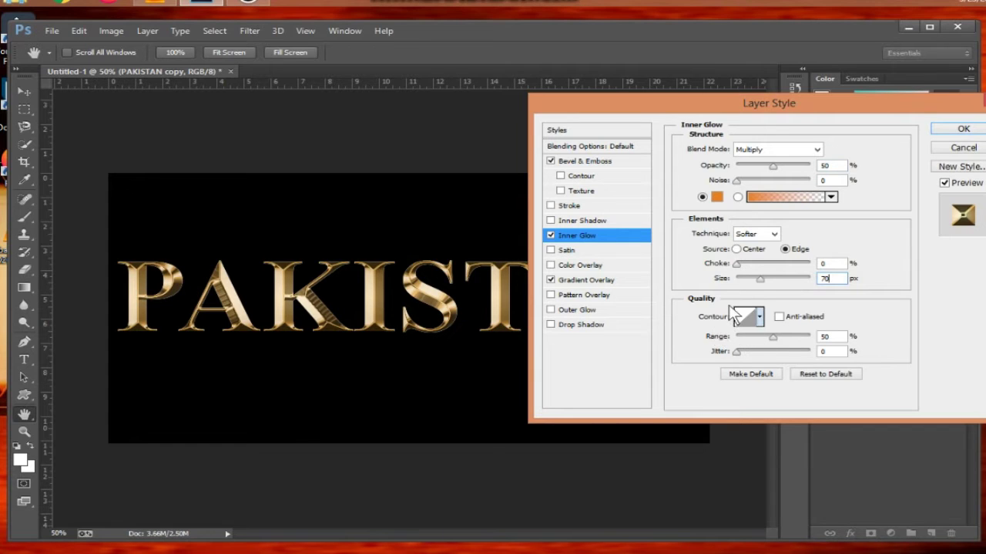
Step: Apply the copy's layer style, then select the original PAKISTAN layer and bring up its effects list
left_click(962, 128)
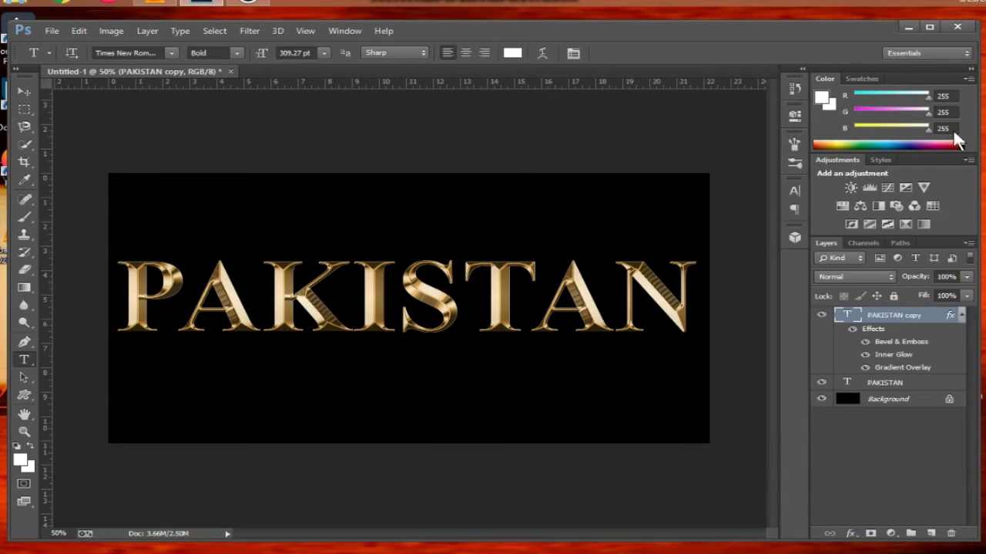
left_click(961, 314)
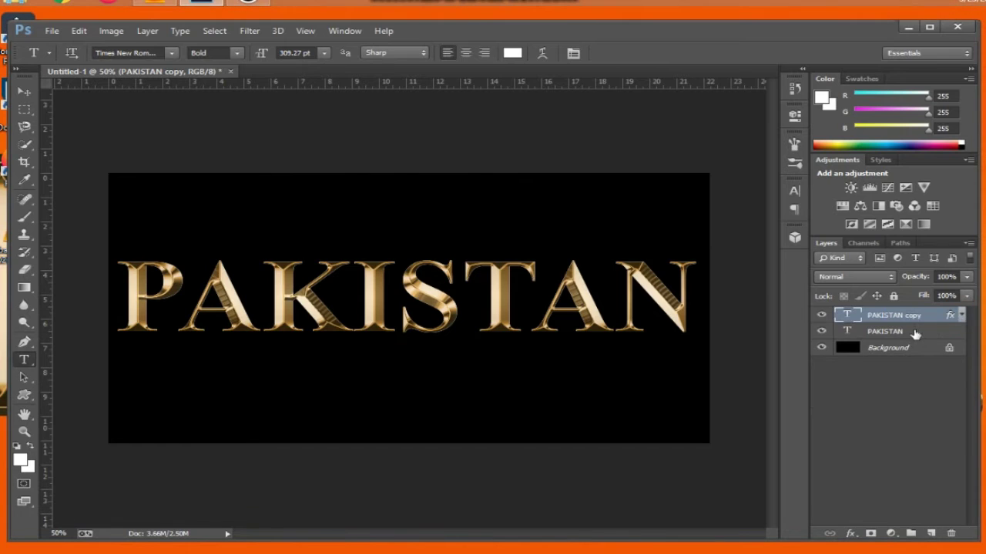
left_click(913, 333)
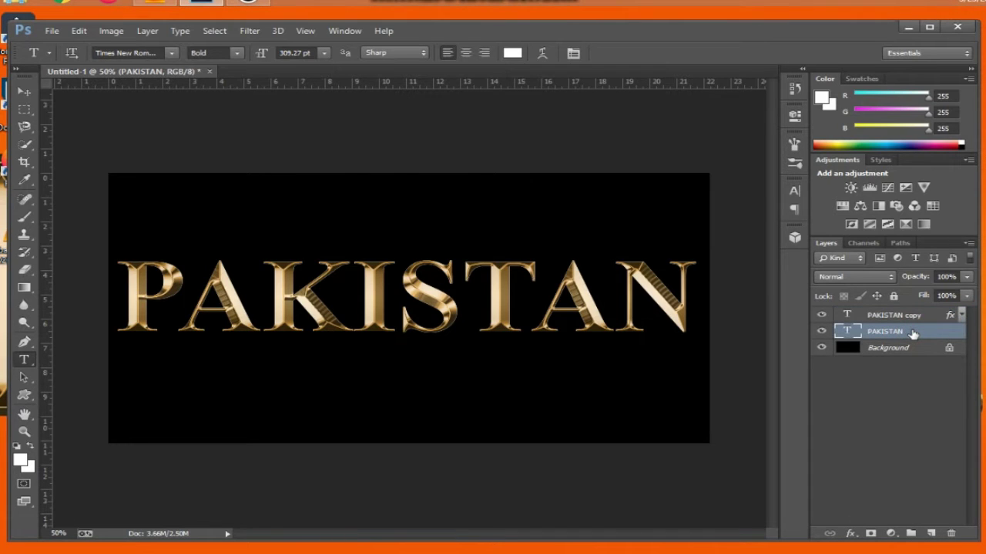
left_click(851, 532)
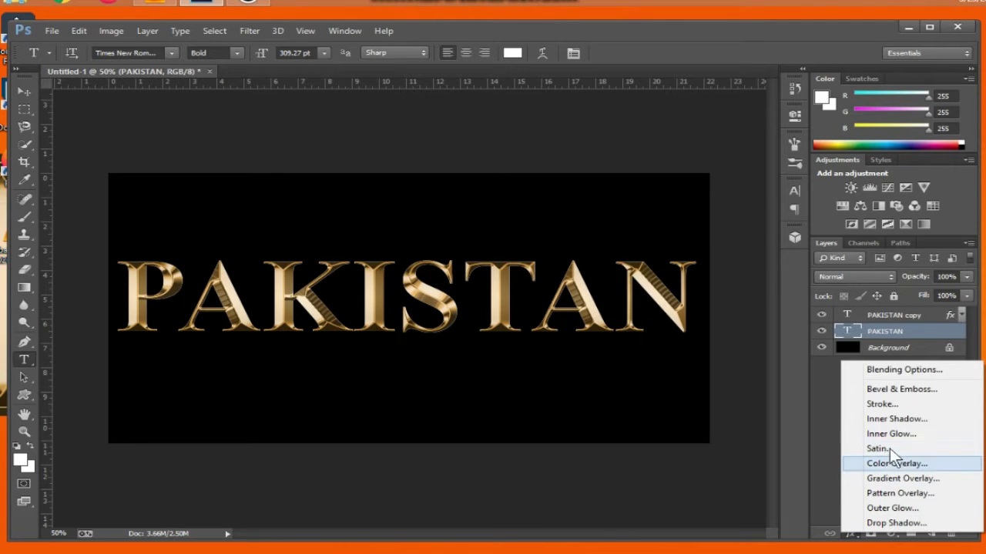
Step: Add a Stroke whose fill is the Gold gradient preset
left_click(889, 409)
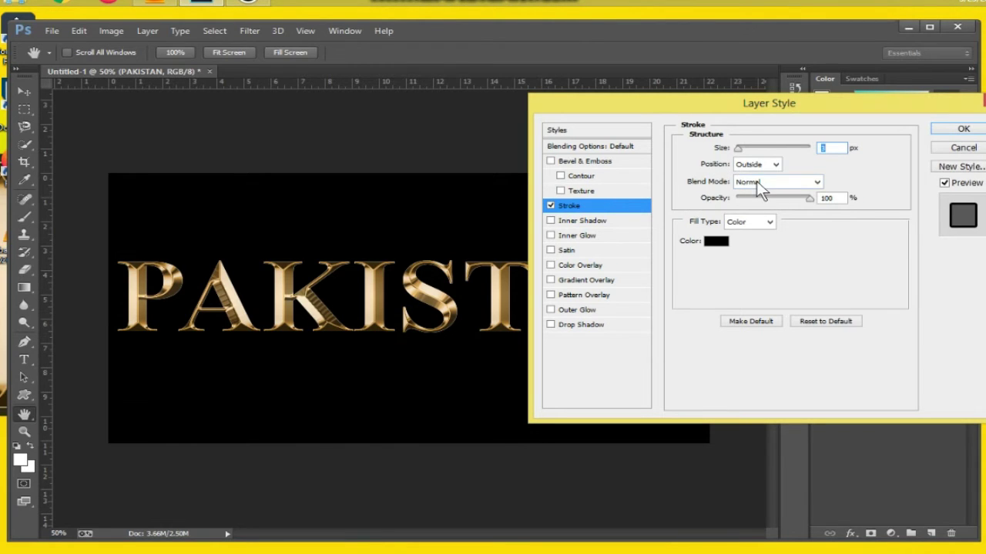
left_click(766, 222)
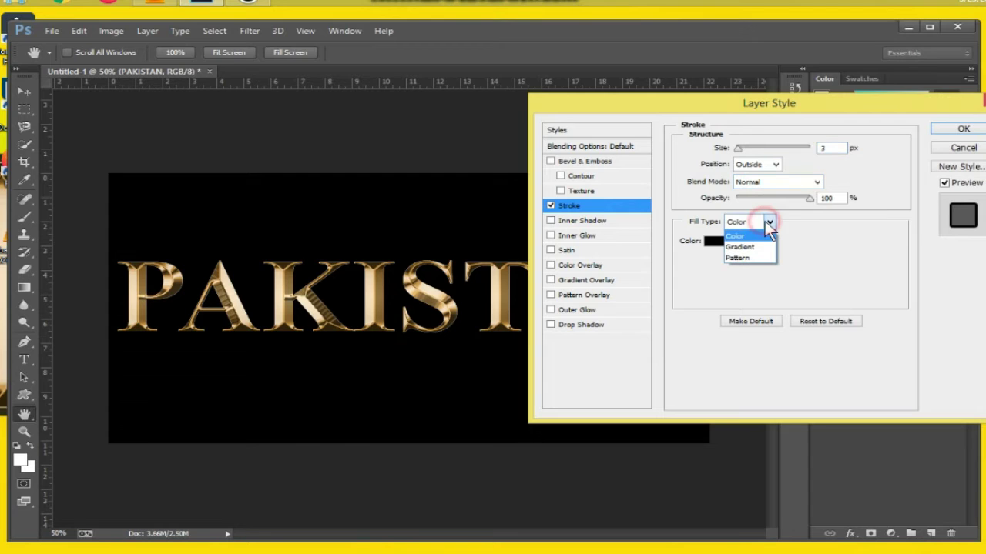
left_click(747, 239)
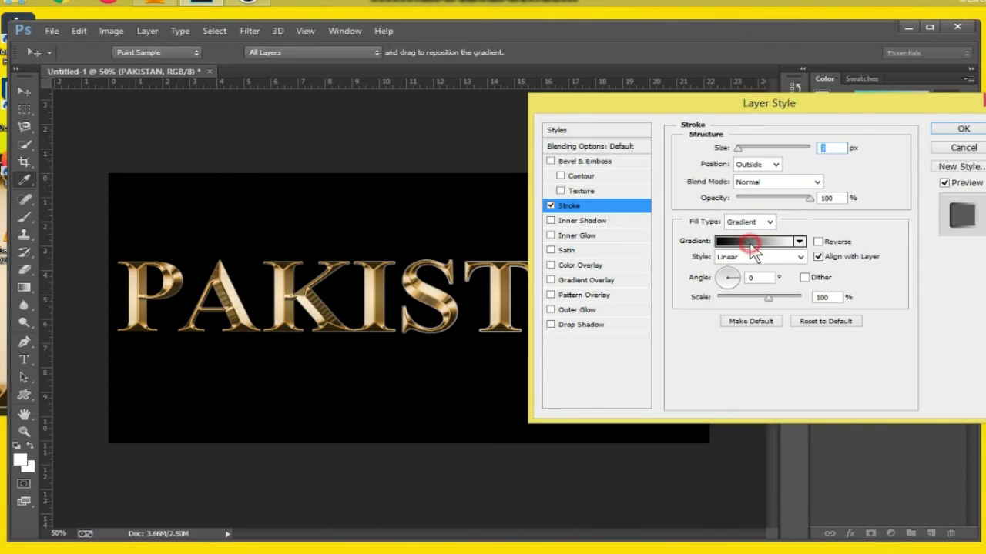
left_click(748, 241)
left_click(667, 154)
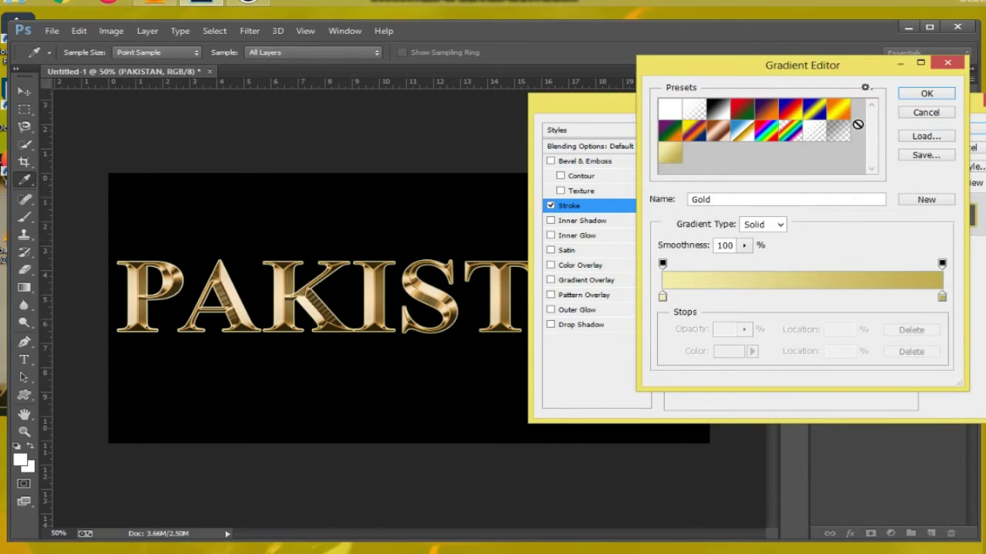
left_click(908, 94)
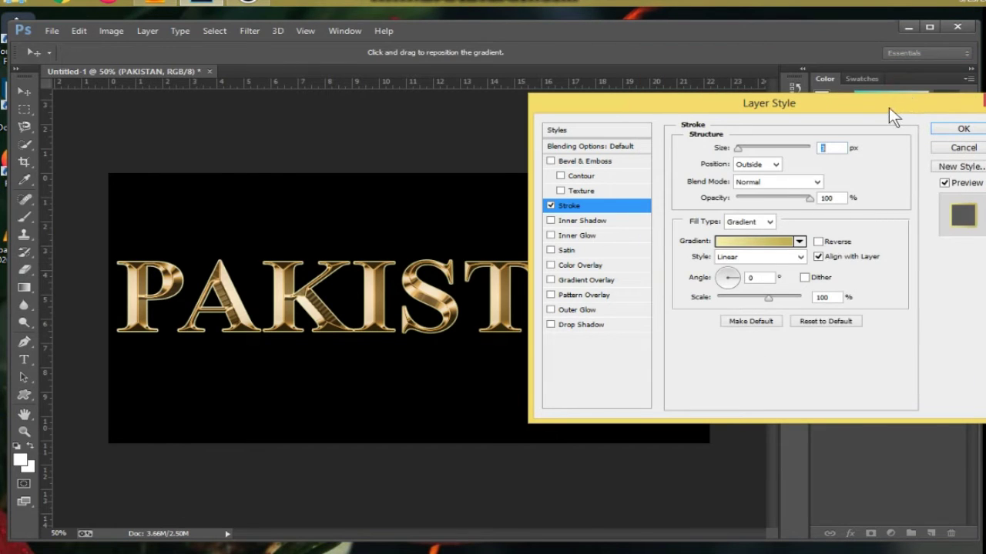
Step: Make the stroke gradient Reflected, positioned Outside, at 8 px size
left_click(773, 260)
left_click(738, 306)
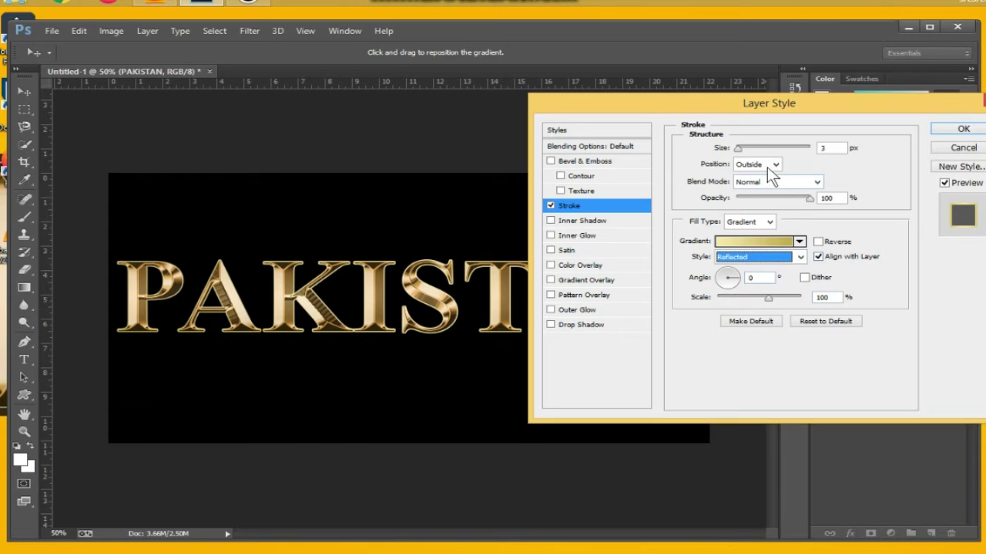
left_click(768, 164)
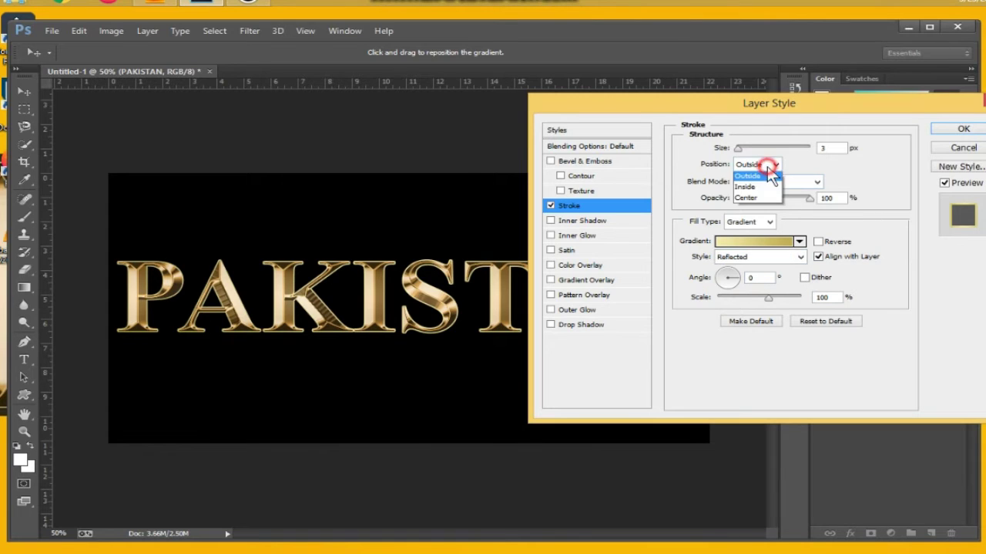
left_click(757, 178)
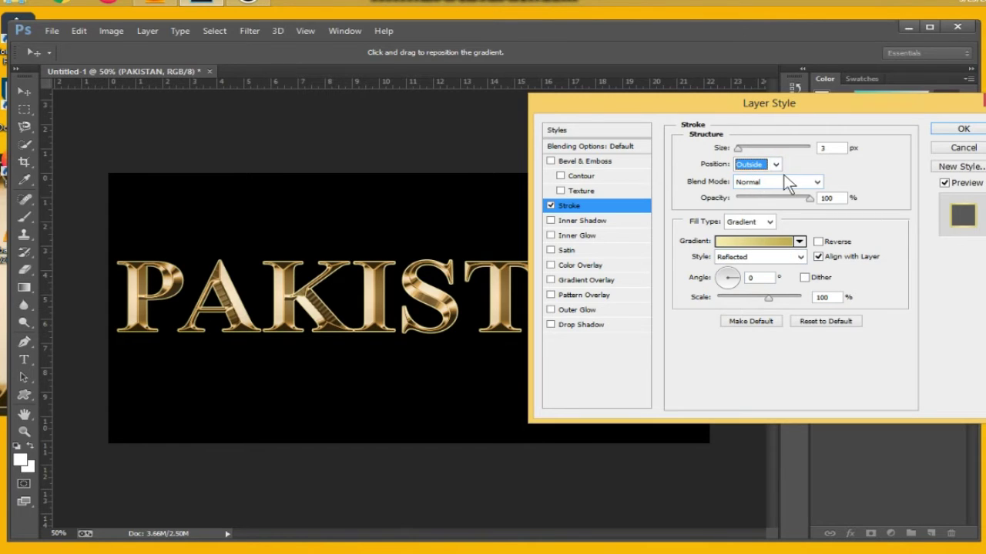
double_click(822, 147)
key("BackSpace")
double_click(828, 147)
type("8")
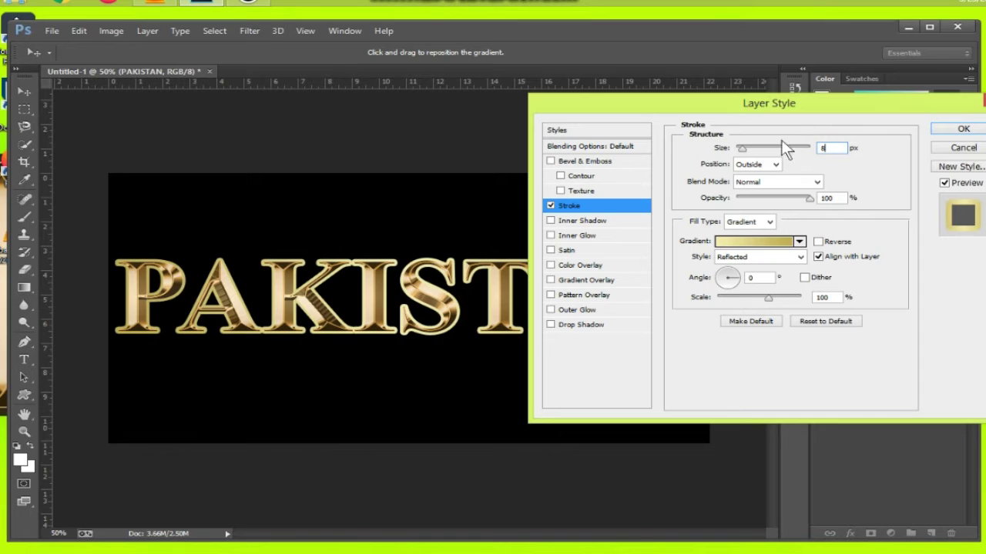
double_click(822, 148)
Step: Enable Bevel & Emboss as Stroke Emboss, Chisel Hard, size 8
left_click(578, 161)
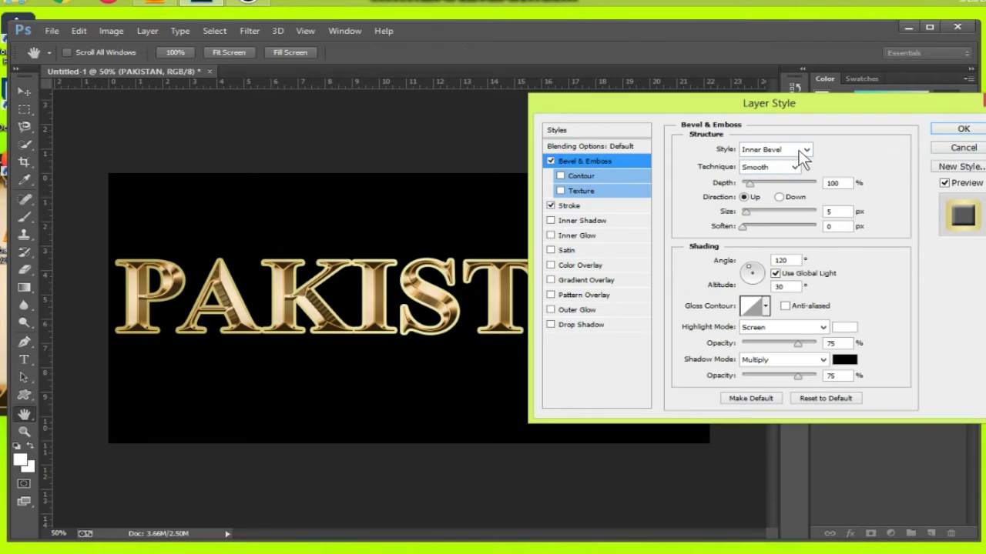
left_click(801, 151)
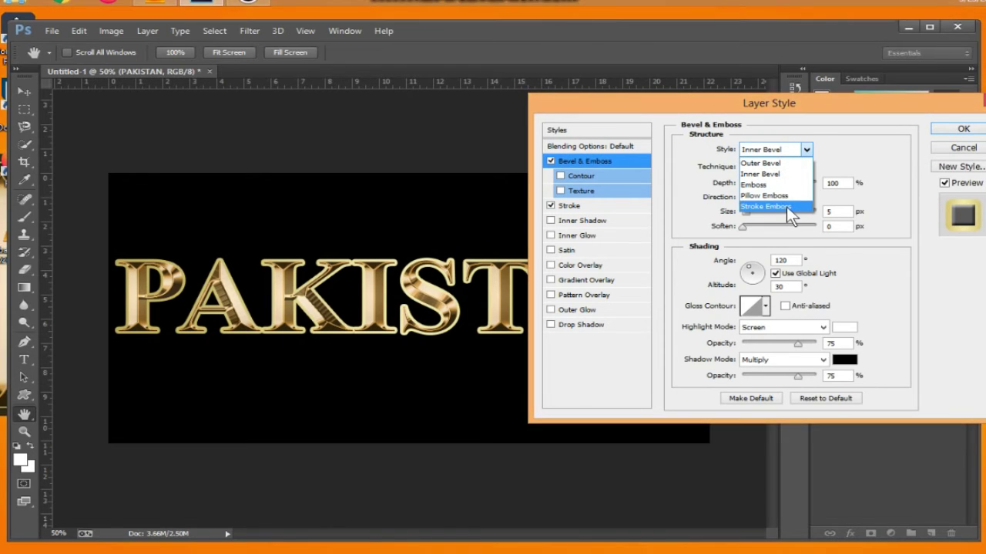
left_click(786, 207)
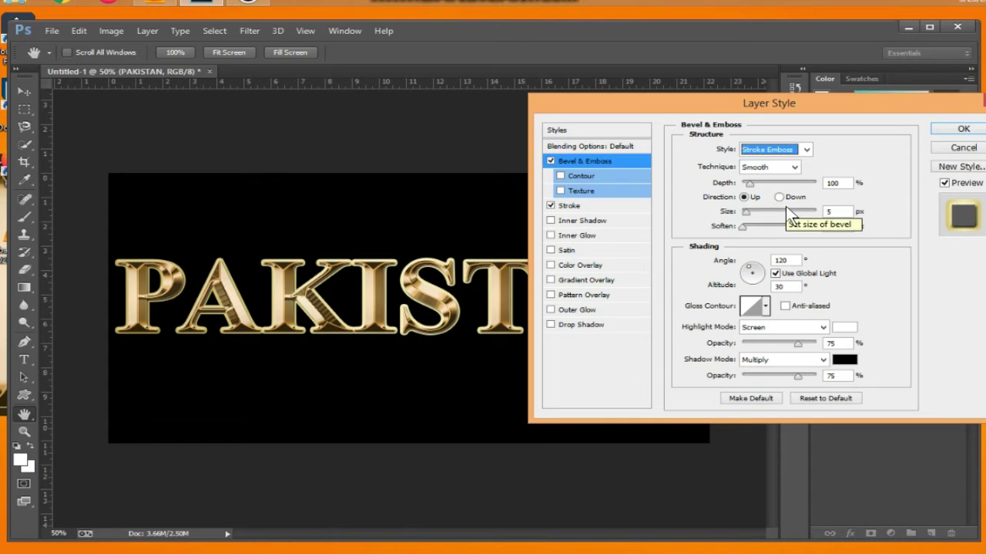
left_click(794, 167)
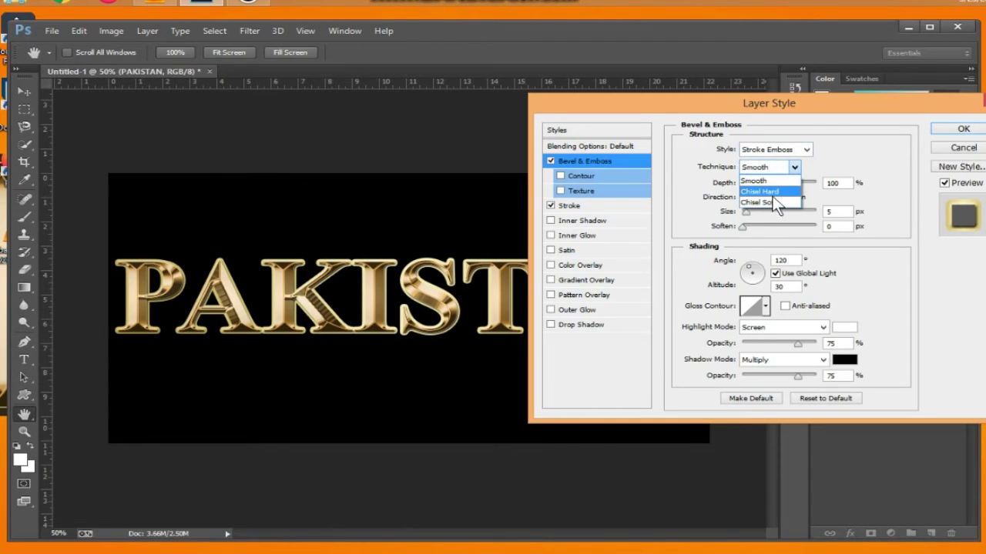
left_click(776, 193)
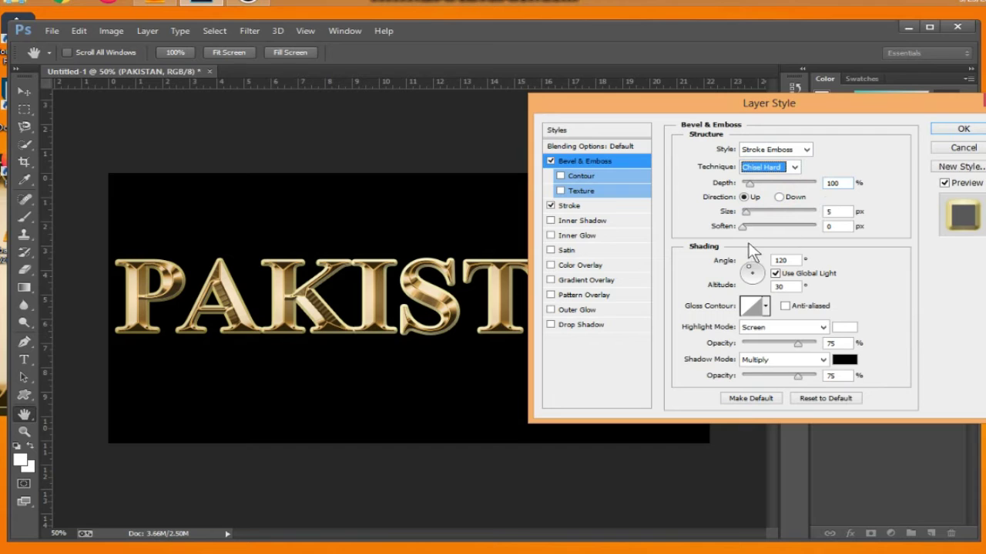
double_click(830, 212)
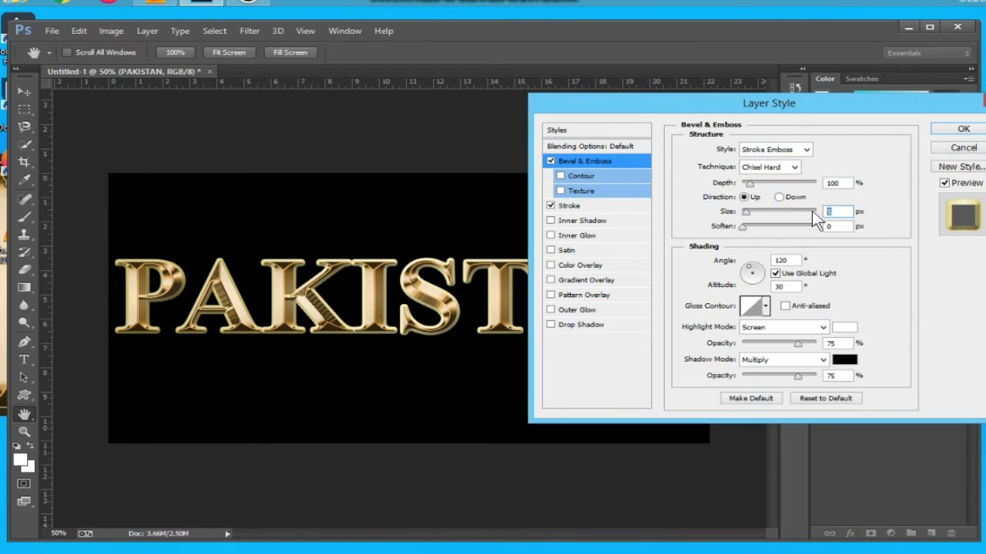
type("8")
Step: Apply a multi-peak Gloss Contour and turn on Contour for the bevel
left_click(765, 307)
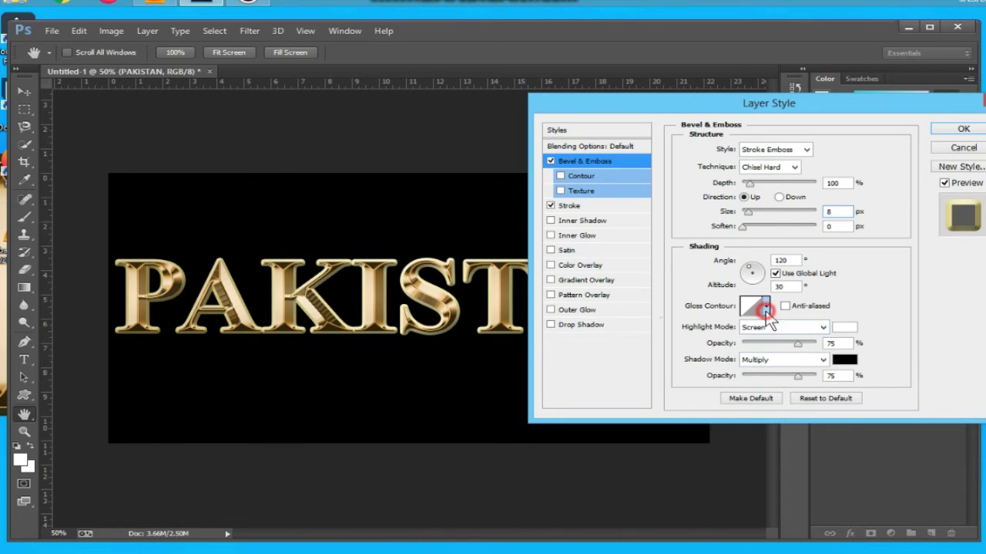
left_click(728, 360)
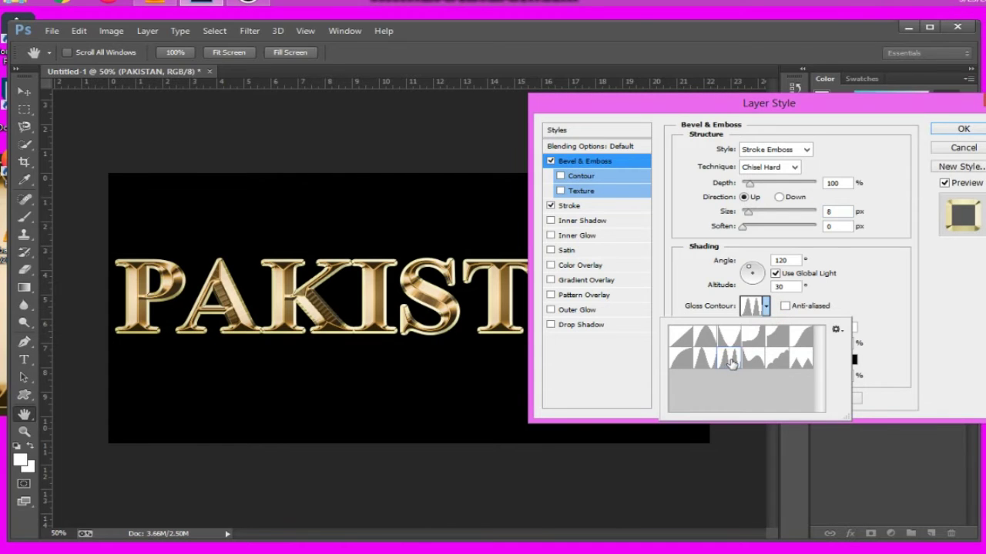
left_click(895, 334)
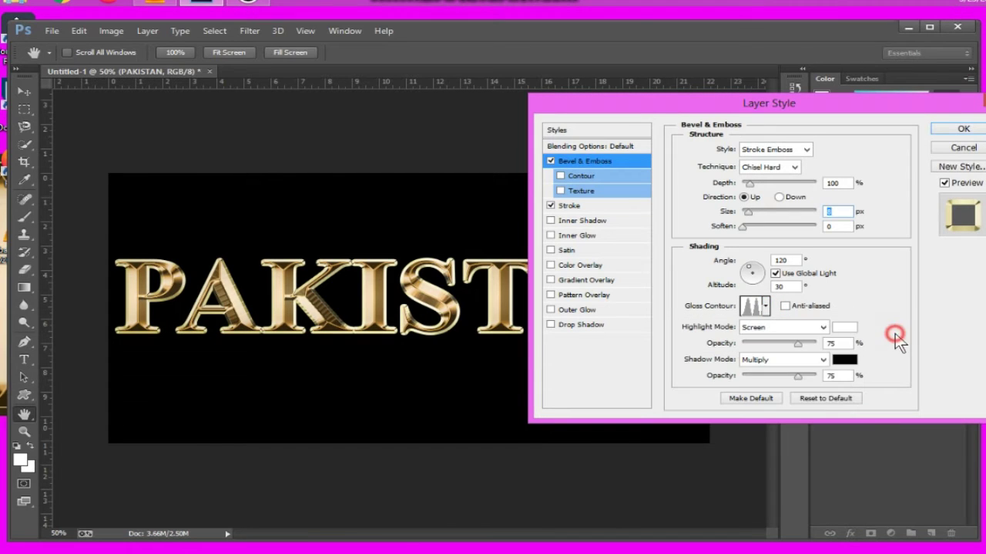
left_click(560, 176)
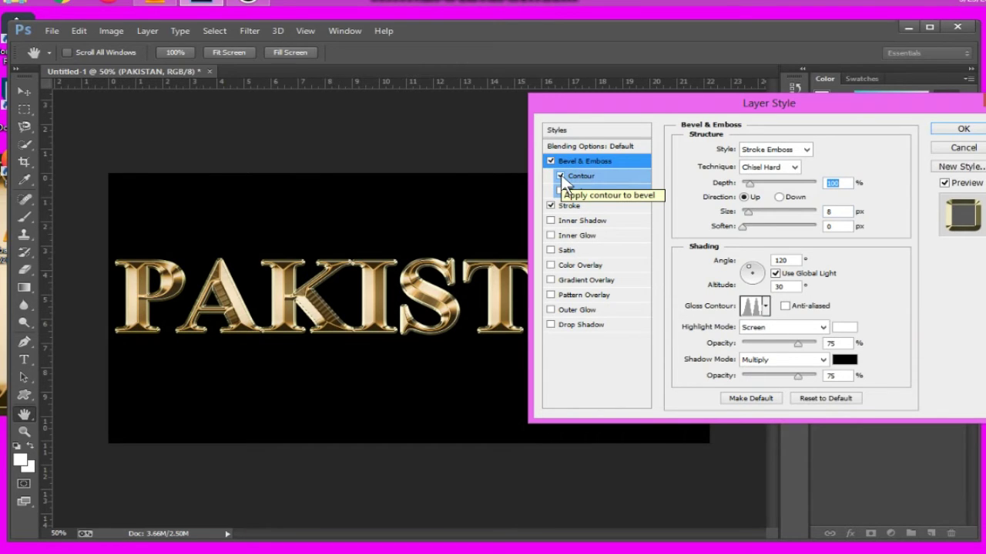
Step: Add an Outer Glow to the PAKISTAN layer at 40% opacity
left_click(574, 310)
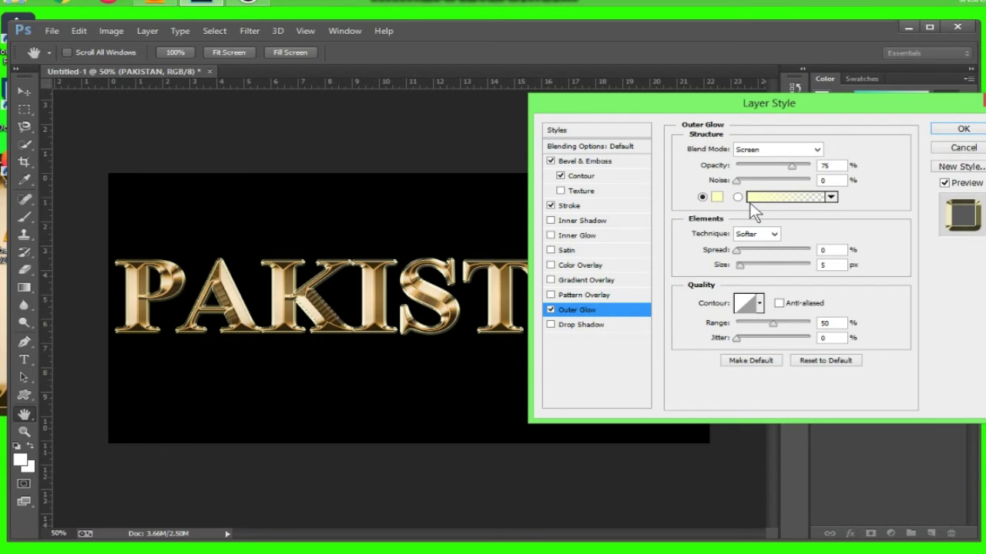
left_click(824, 165)
double_click(825, 165)
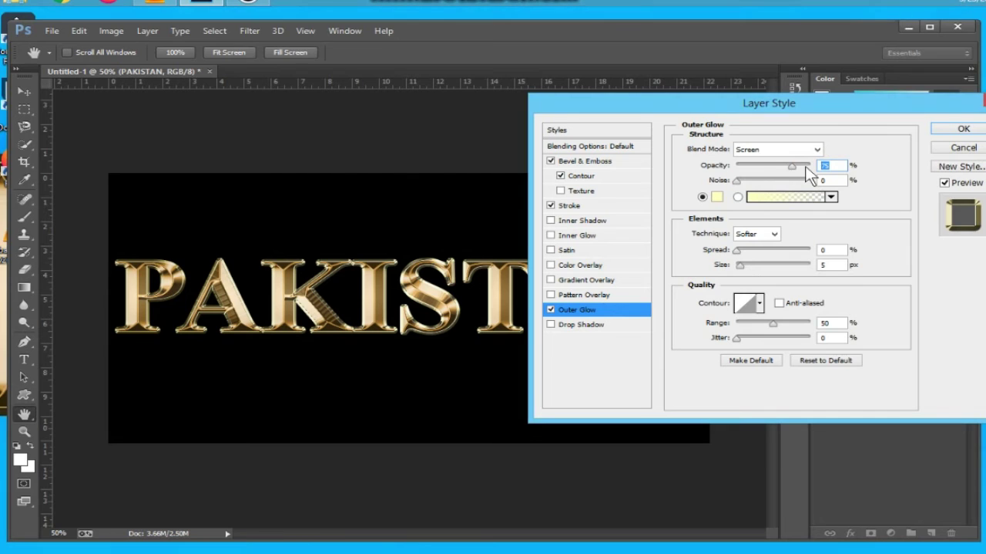
type("40")
Step: Set the glow colour to orange RGB 232/128/31 and its size to 57 px
left_click(717, 199)
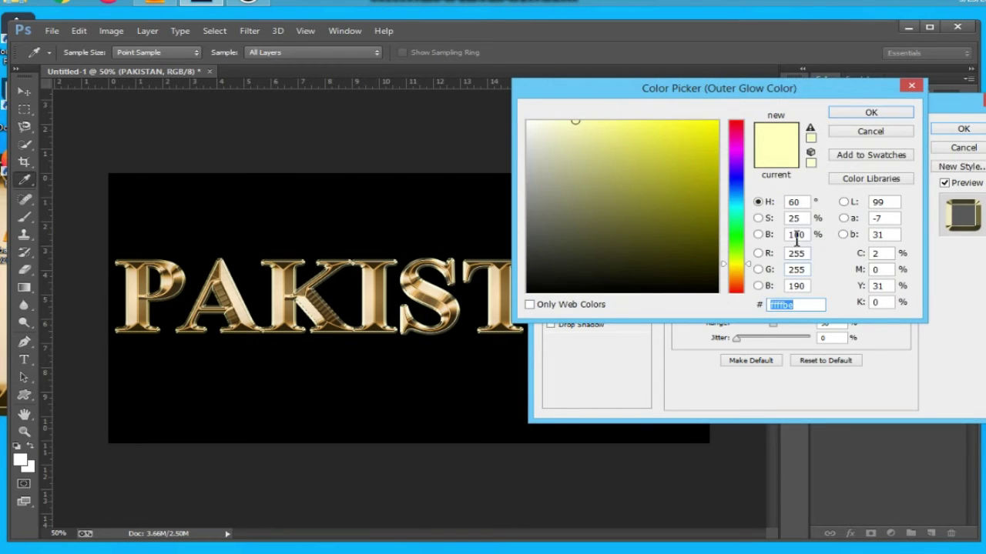
left_click(806, 255)
type("2")
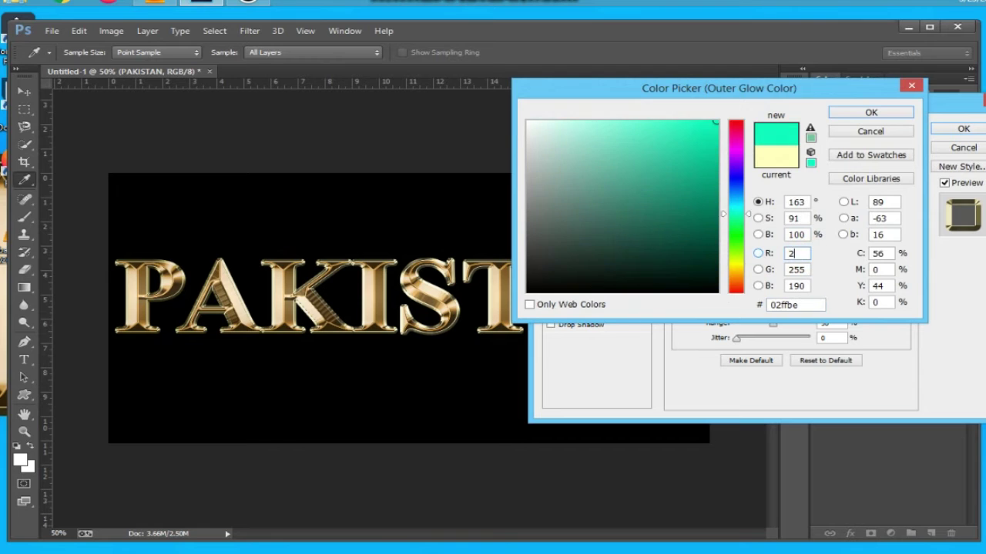
type("32")
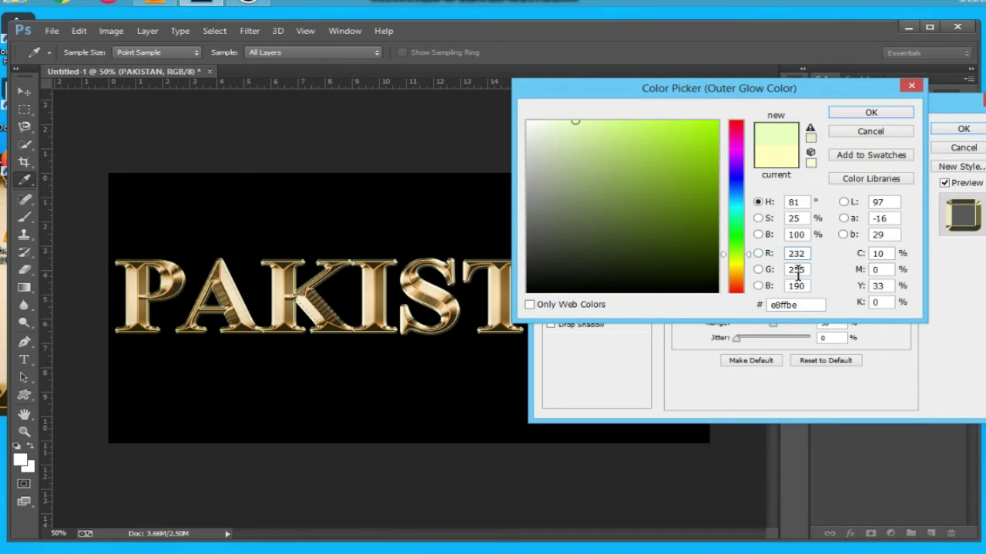
left_click(794, 270)
type("1")
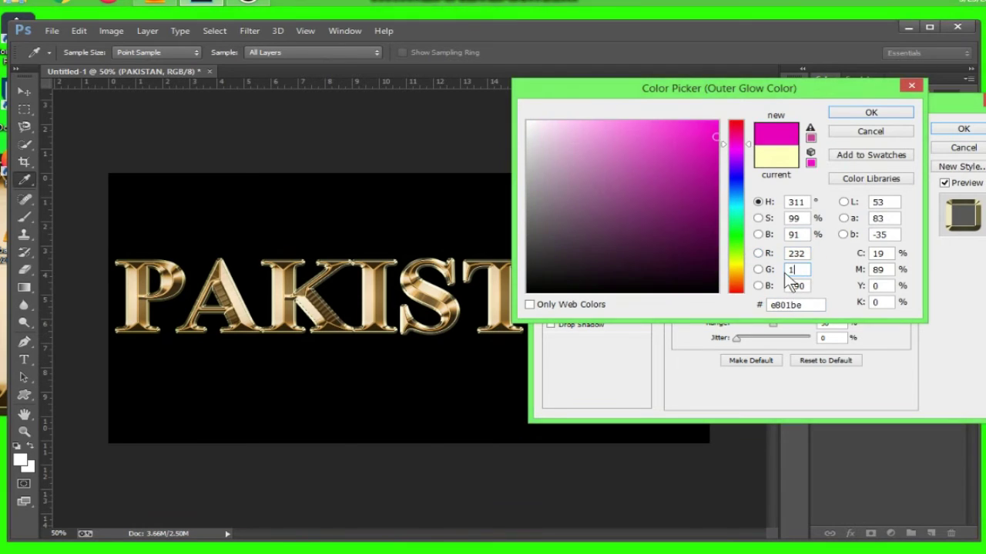
type("28")
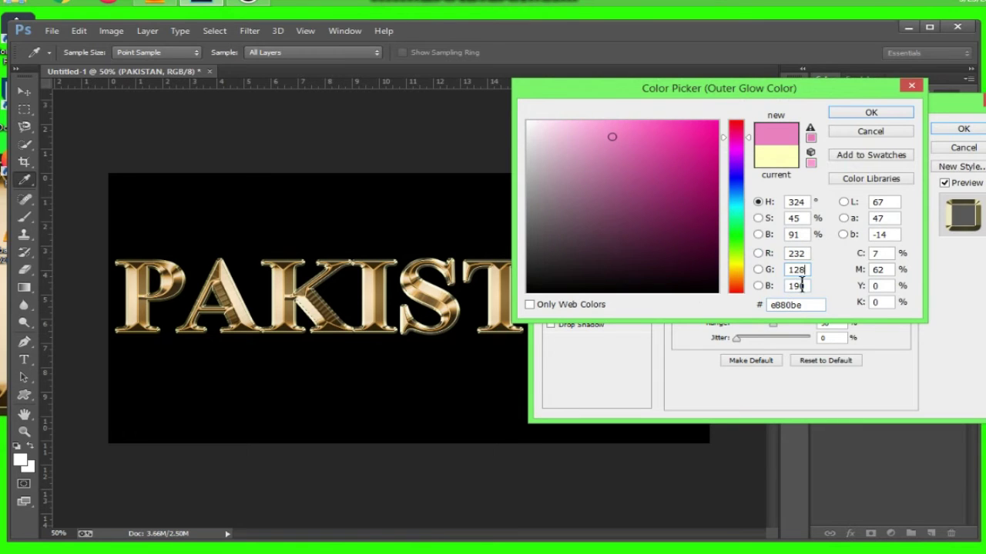
left_click(799, 285)
type("3")
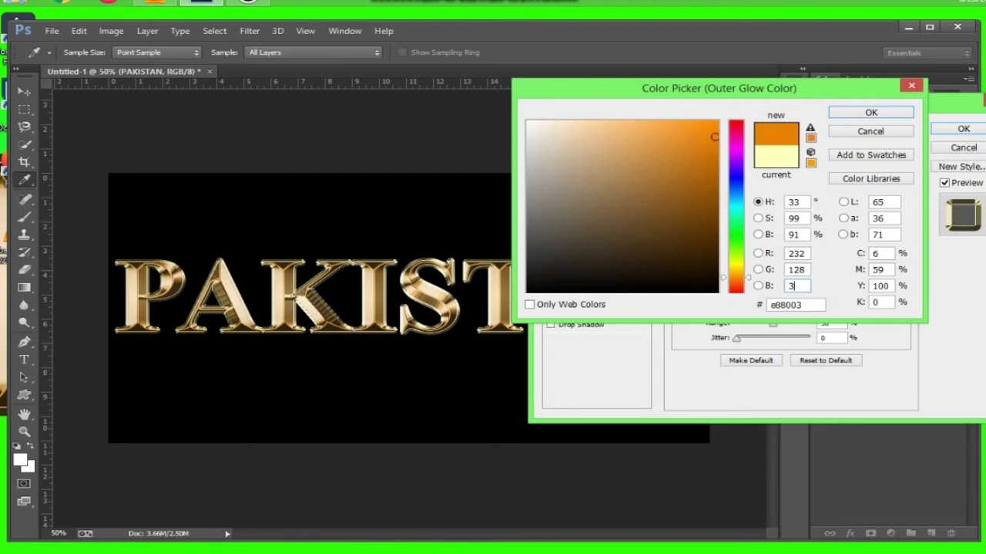
type("1")
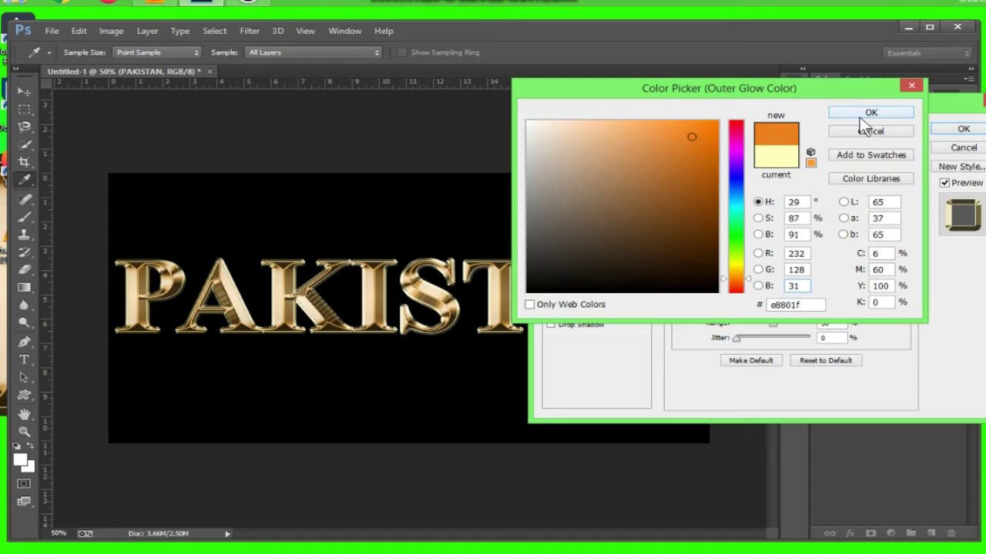
left_click(860, 117)
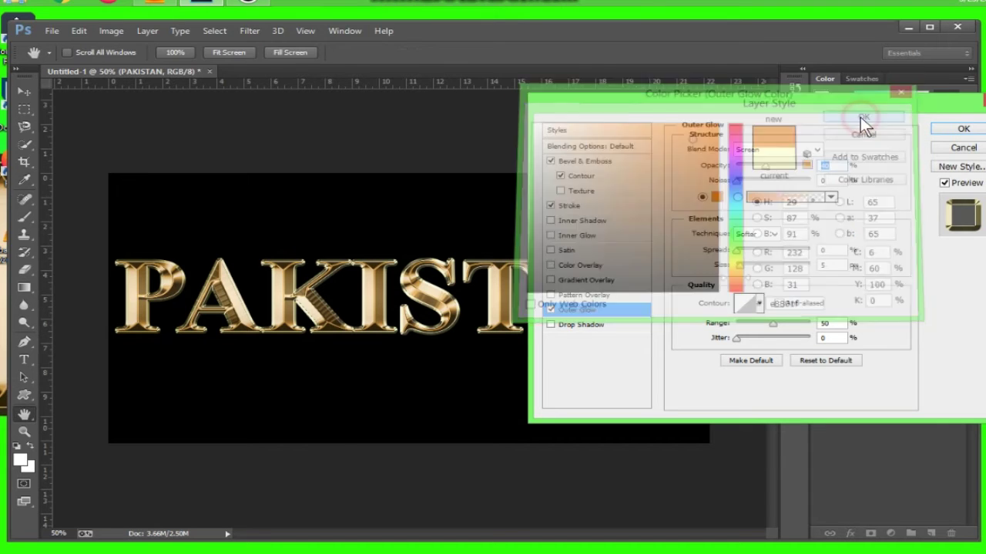
left_click_drag(739, 265, 786, 265)
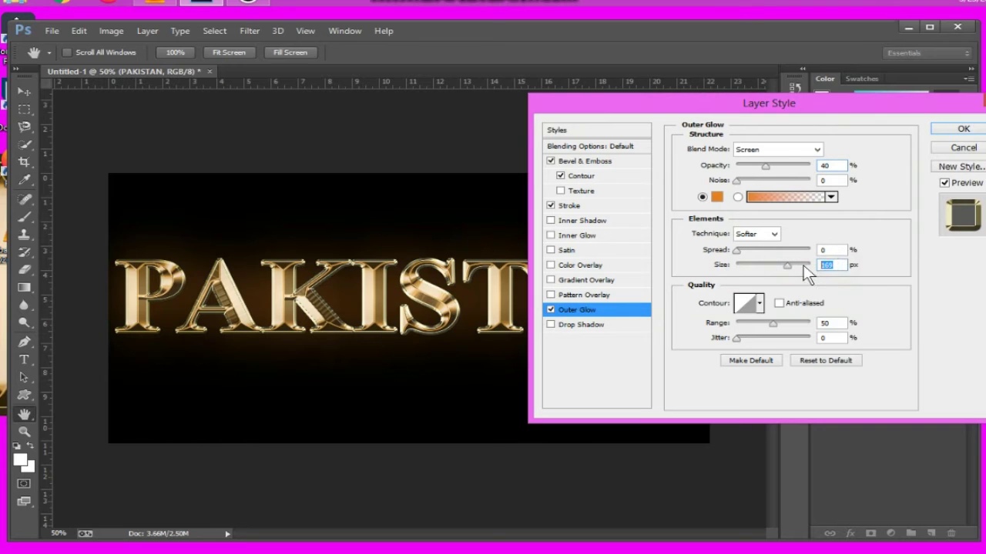
type("57")
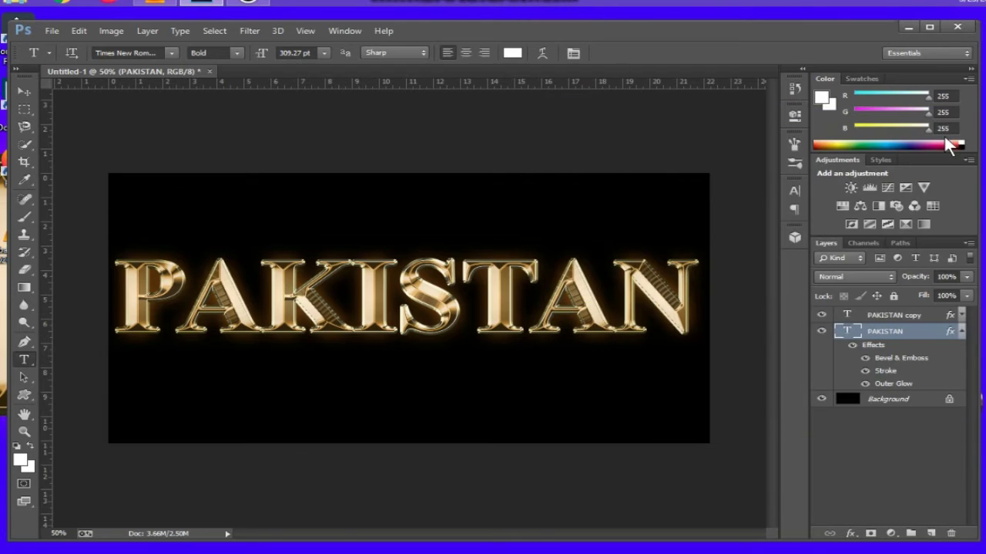
Step: Select the PAKISTAN copy layer and create empty Layer 1 above it
left_click(961, 331)
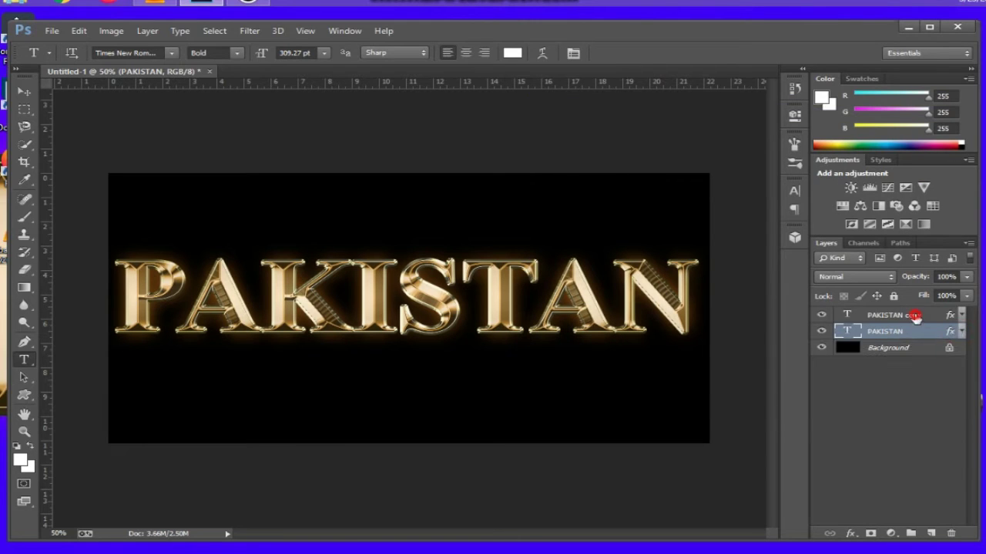
left_click(915, 318)
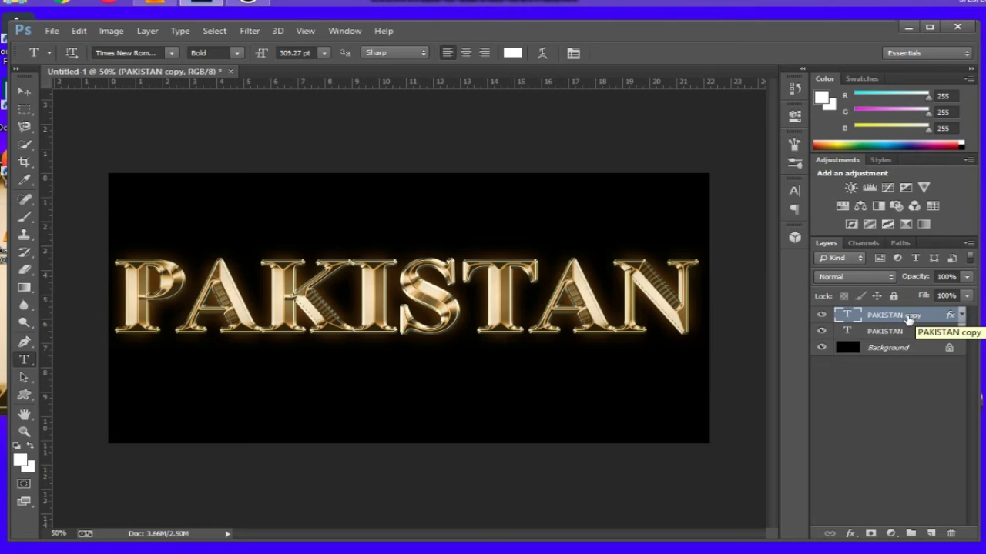
left_click(933, 534)
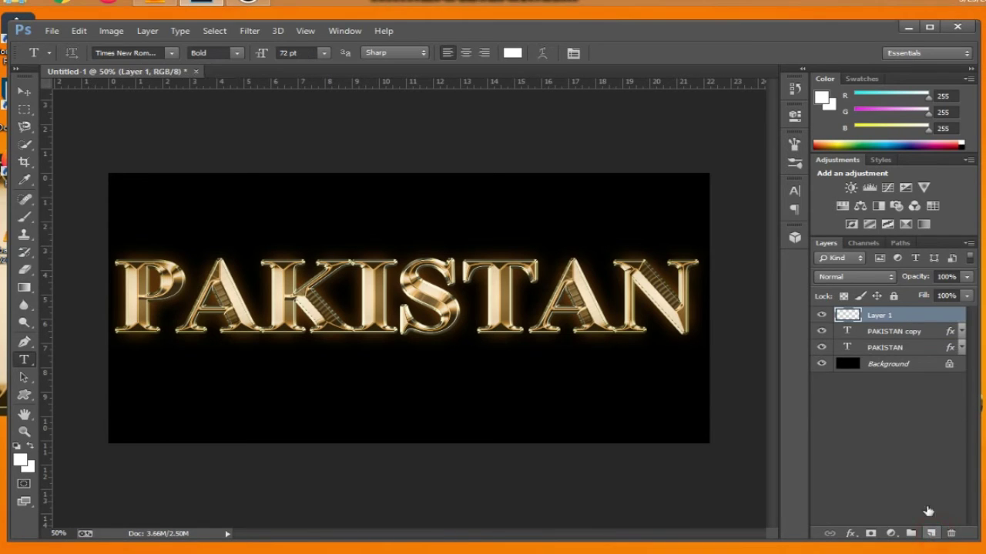
Step: Append the Assorted Brushes set and choose the 48 px Crosshatch 4 brush
left_click(30, 207)
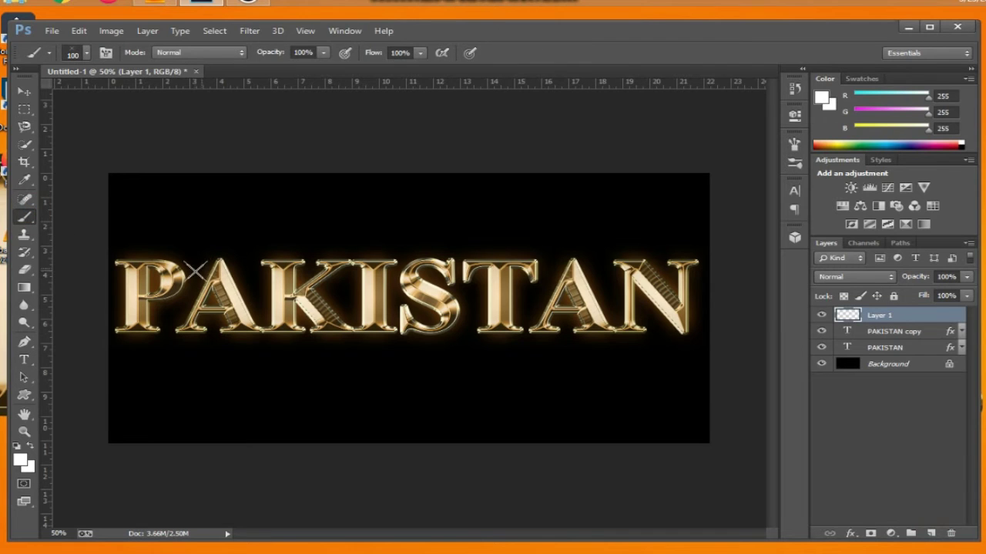
right_click(262, 265)
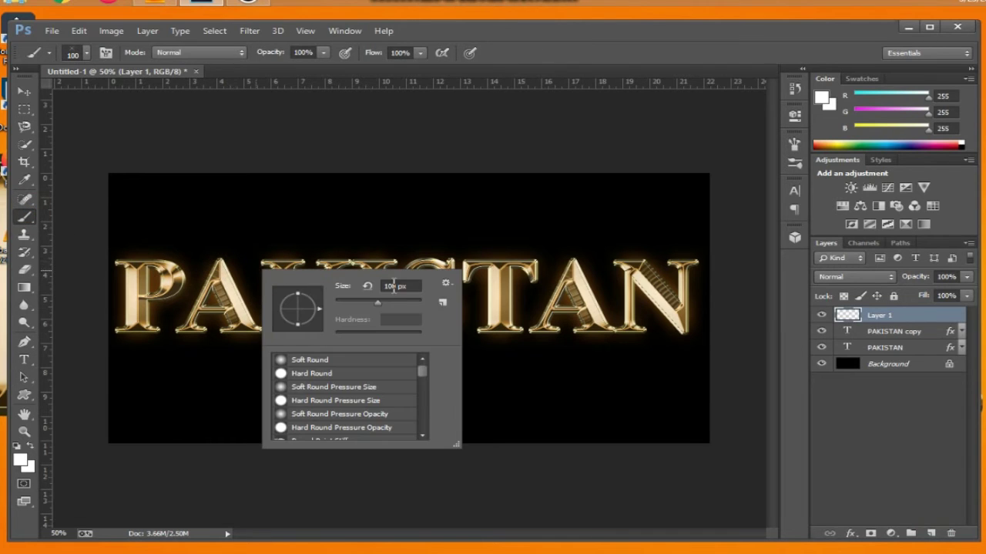
left_click(445, 284)
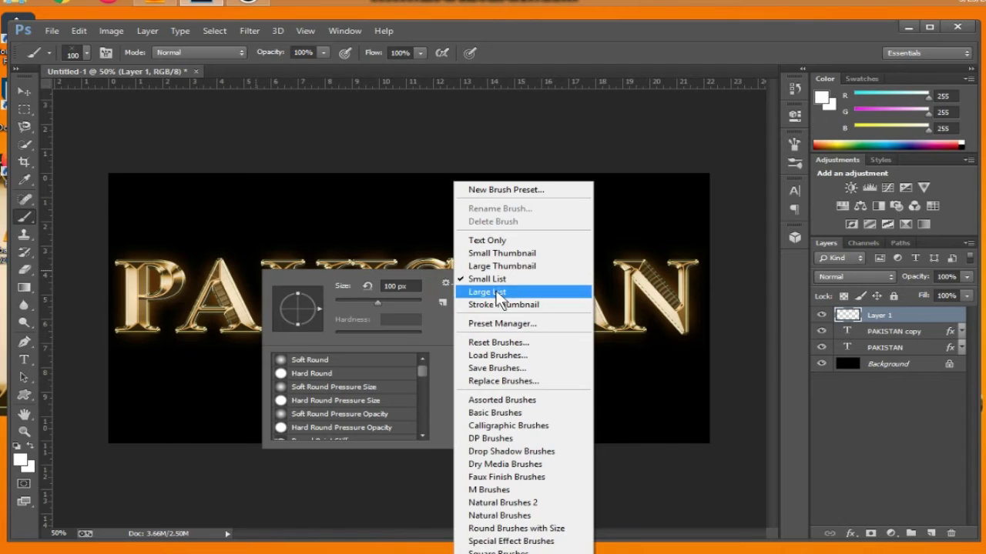
left_click(510, 409)
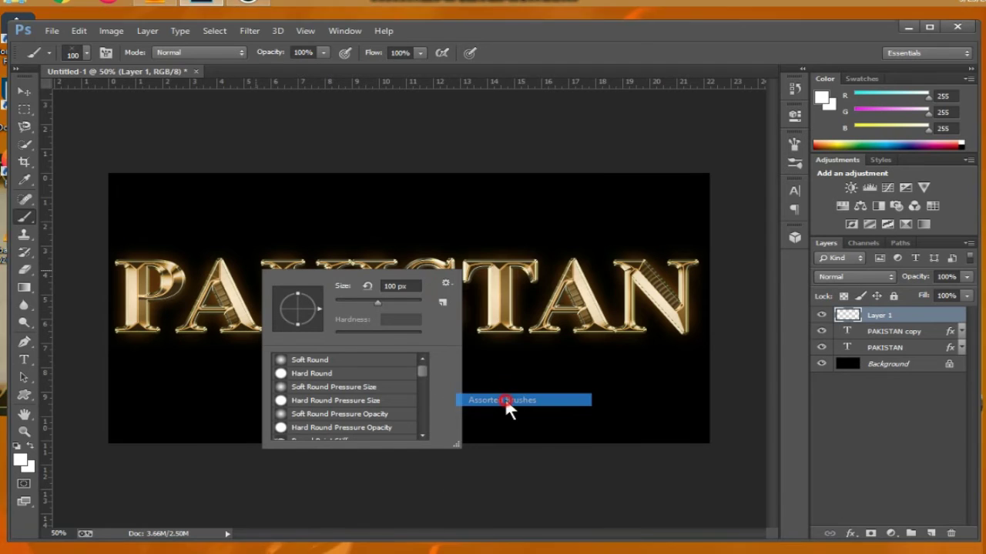
left_click(543, 231)
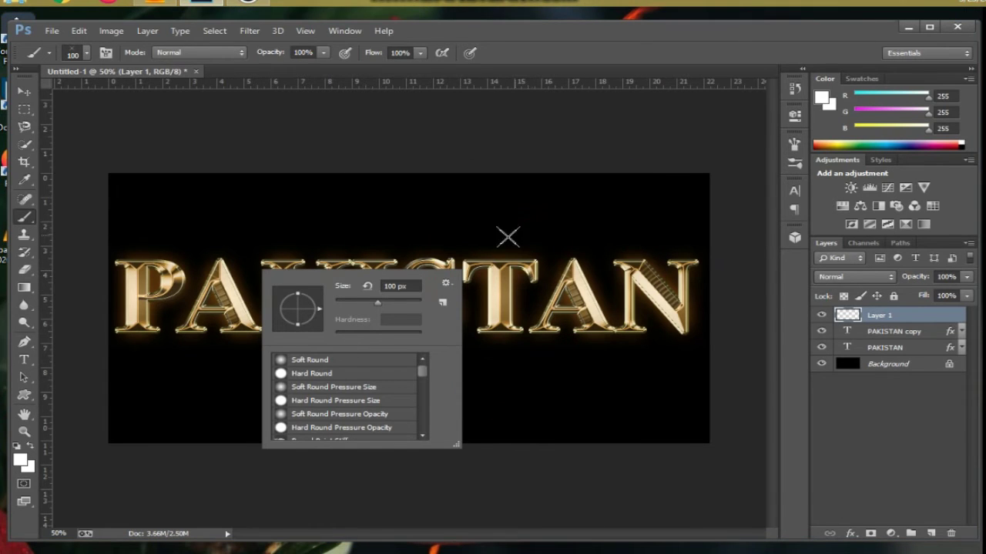
left_click_drag(421, 368, 418, 398)
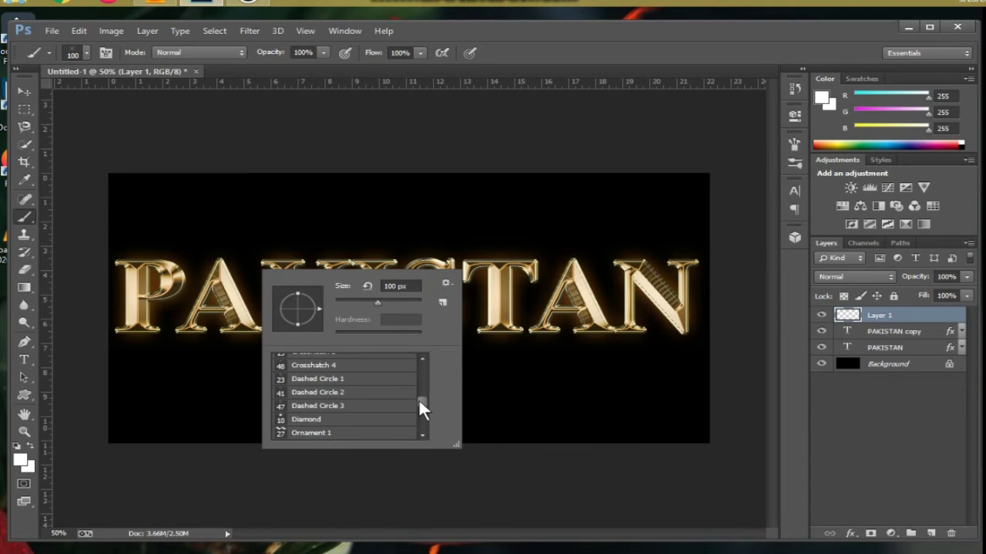
left_click(313, 366)
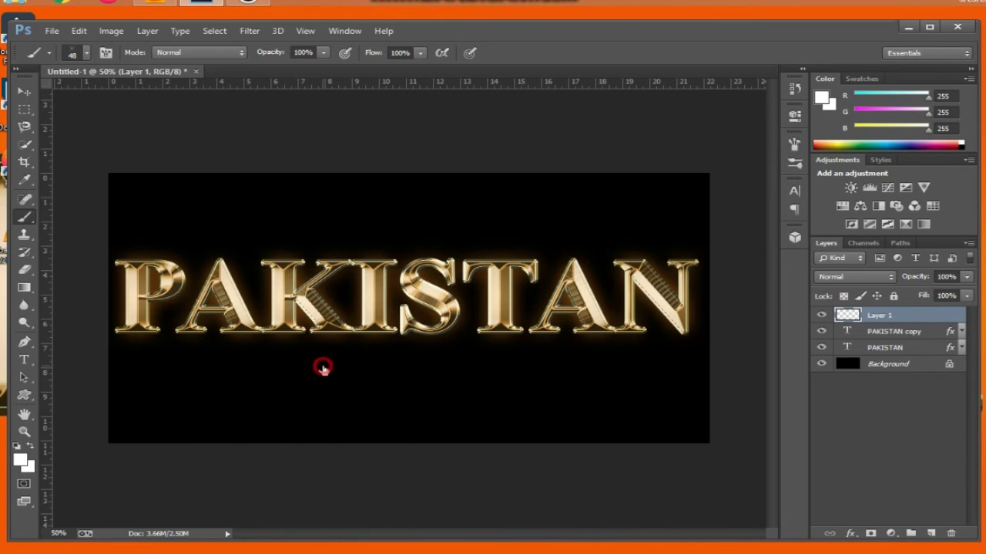
double_click(314, 366)
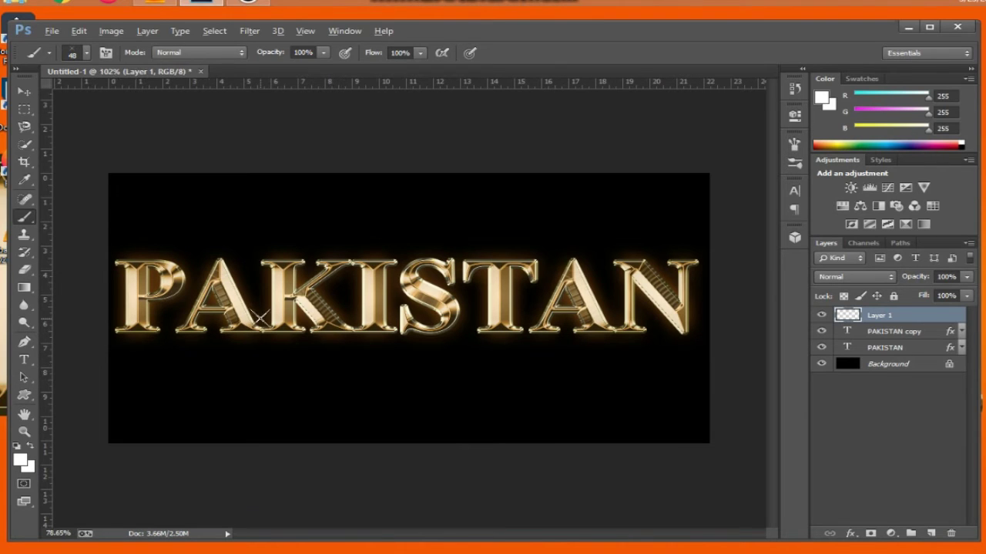
Step: Frame the left end of the PAKISTAN text at 100% zoom, dismissing a transform error
scroll(260, 317, "up", 3)
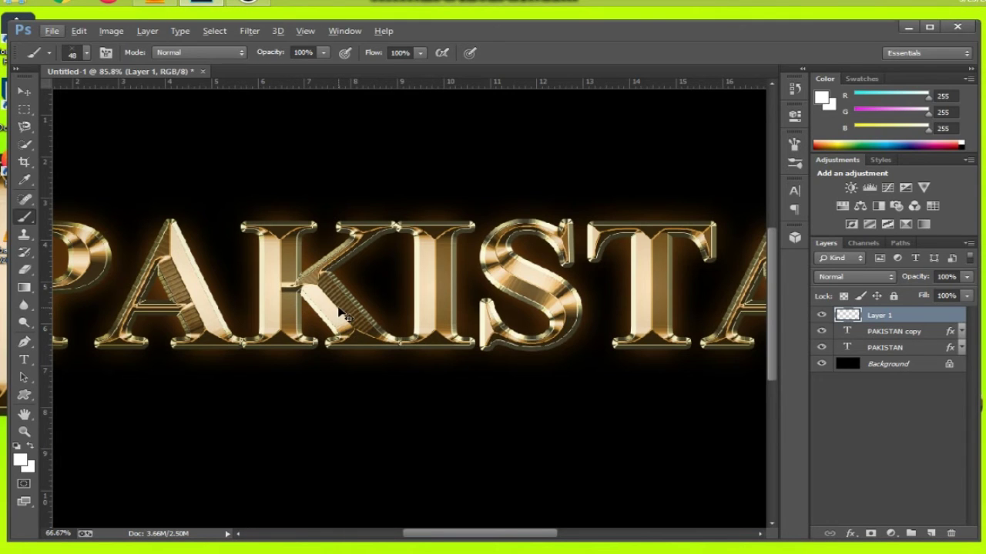
scroll(339, 311, "down", 2)
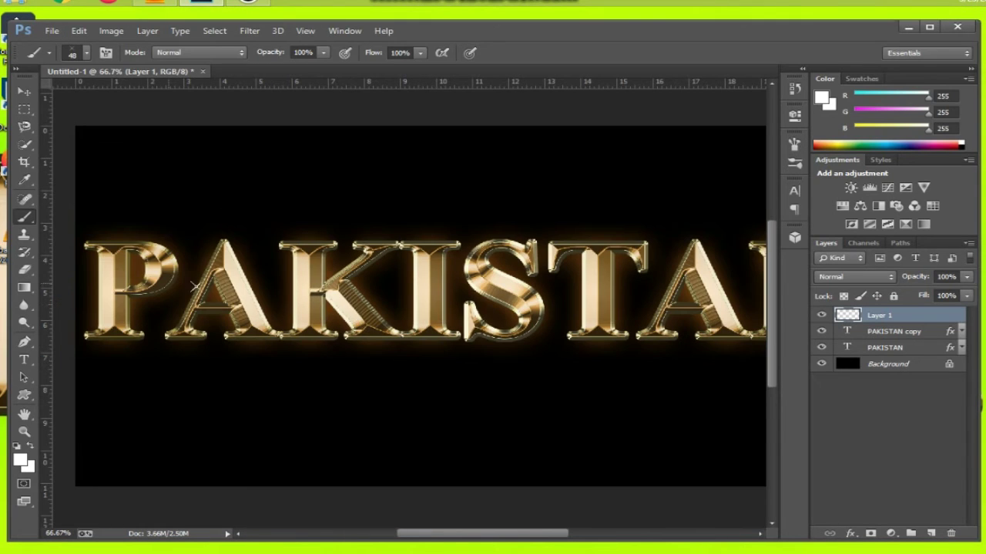
left_click_drag(140, 264, 285, 335)
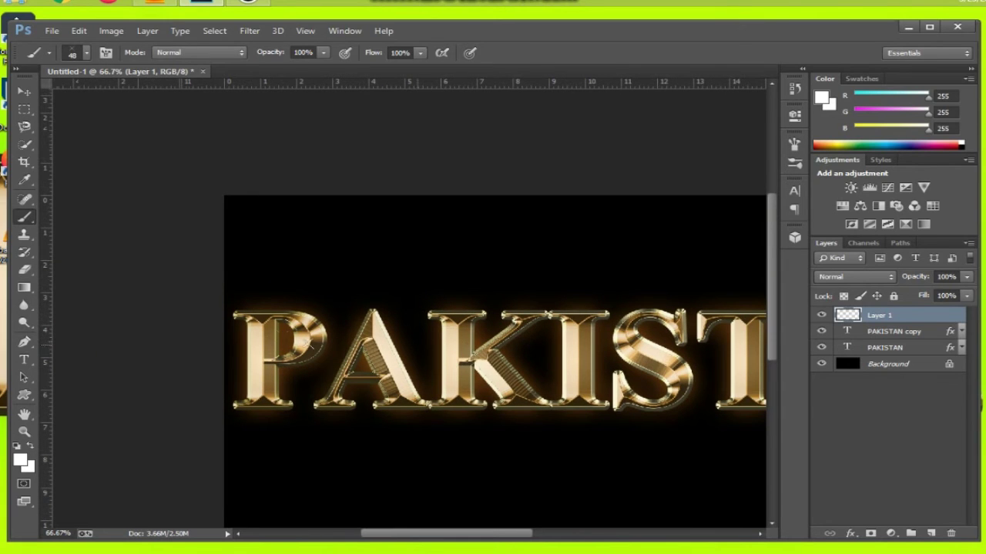
left_click_drag(333, 339, 260, 296)
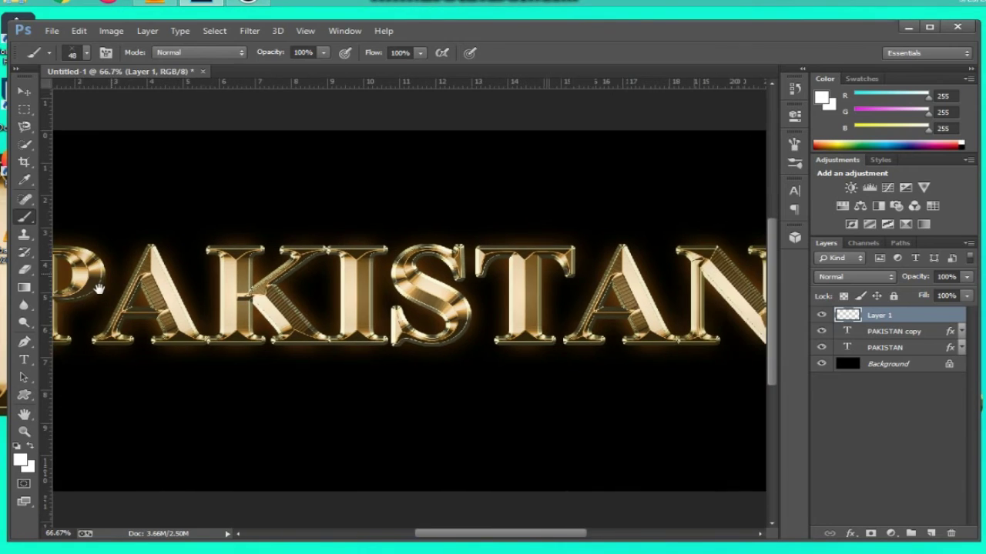
key("ctrl+minus")
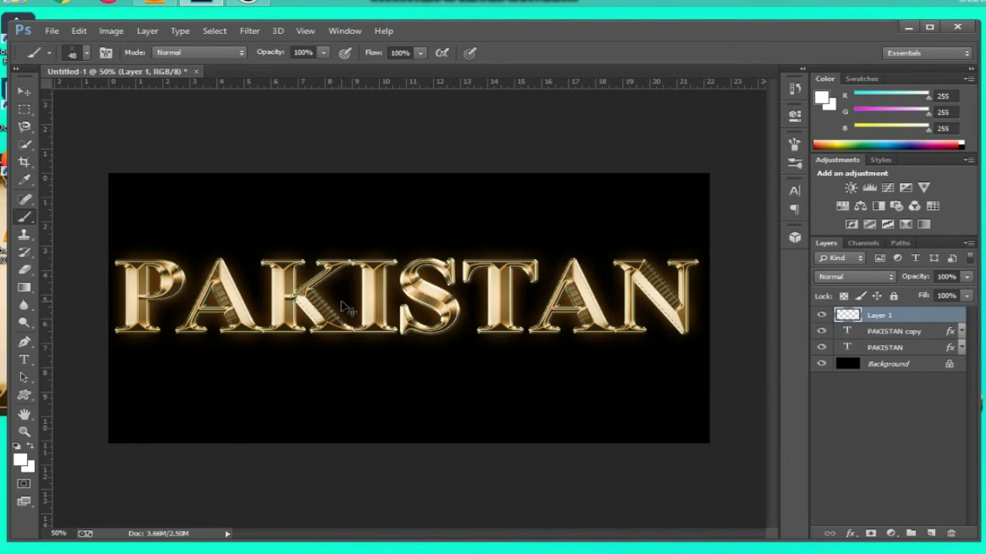
key("ctrl+t")
left_click(471, 230)
key("ctrl+plus")
key("ctrl+plus")
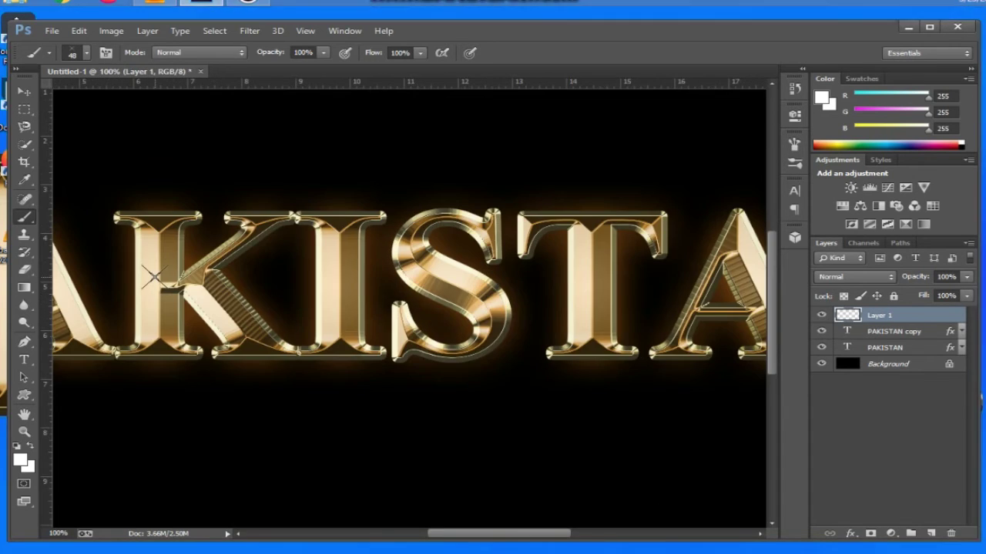
left_click_drag(154, 277, 505, 405)
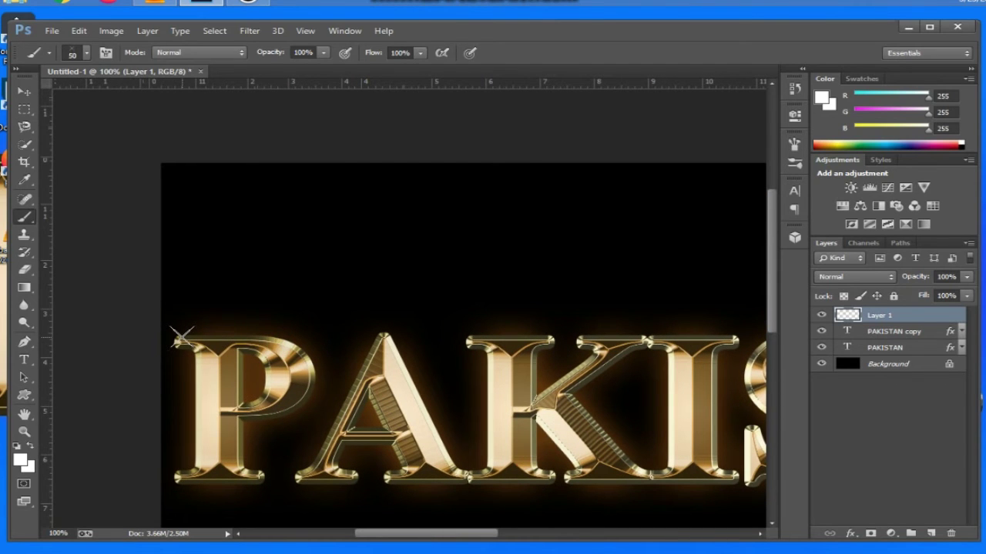
Step: Enlarge the brush and stamp sparkles on the P, A, K, and S letter tips
key("bracketright")
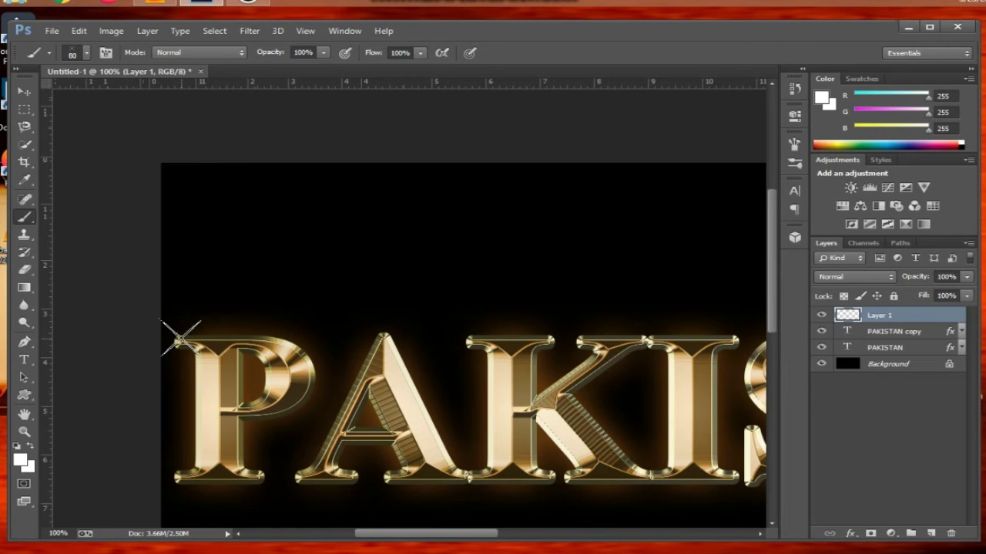
left_click(178, 338)
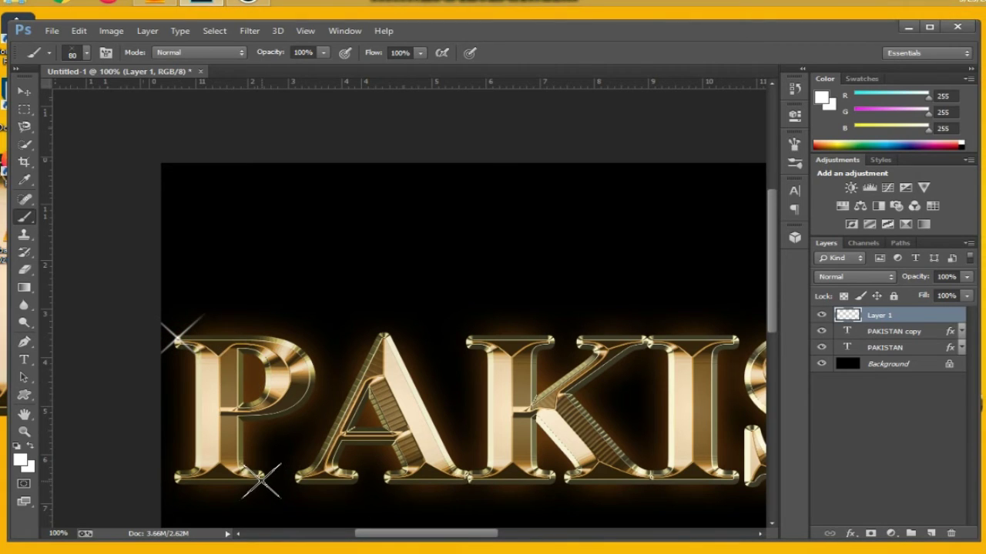
left_click(261, 481)
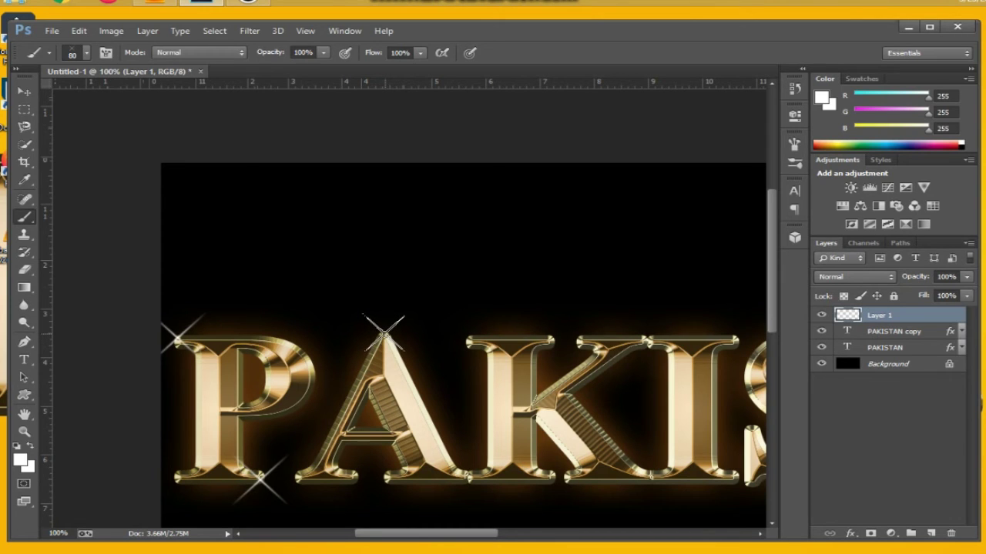
left_click(384, 329)
left_click_drag(583, 442, 362, 333)
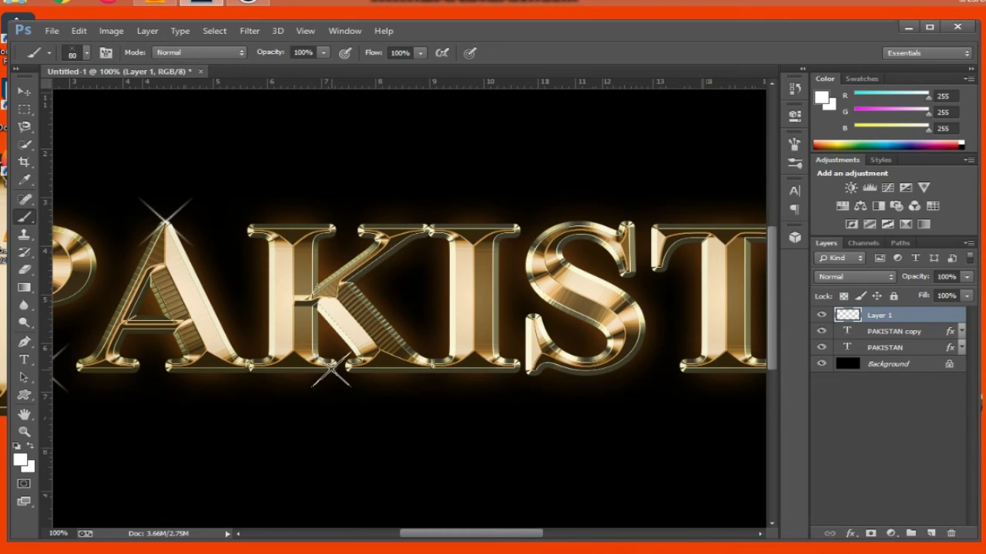
left_click(331, 369)
left_click_drag(402, 314, 251, 357)
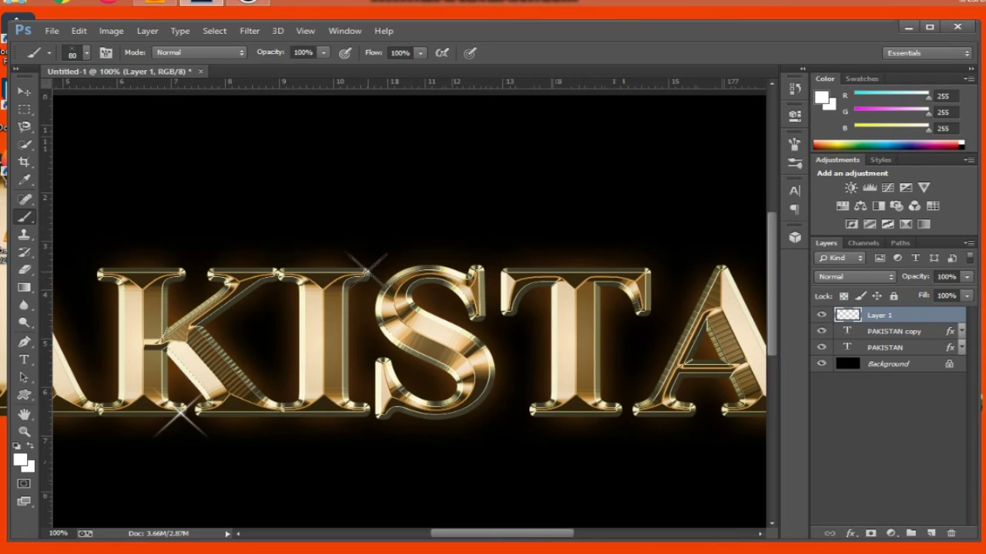
left_click(367, 270)
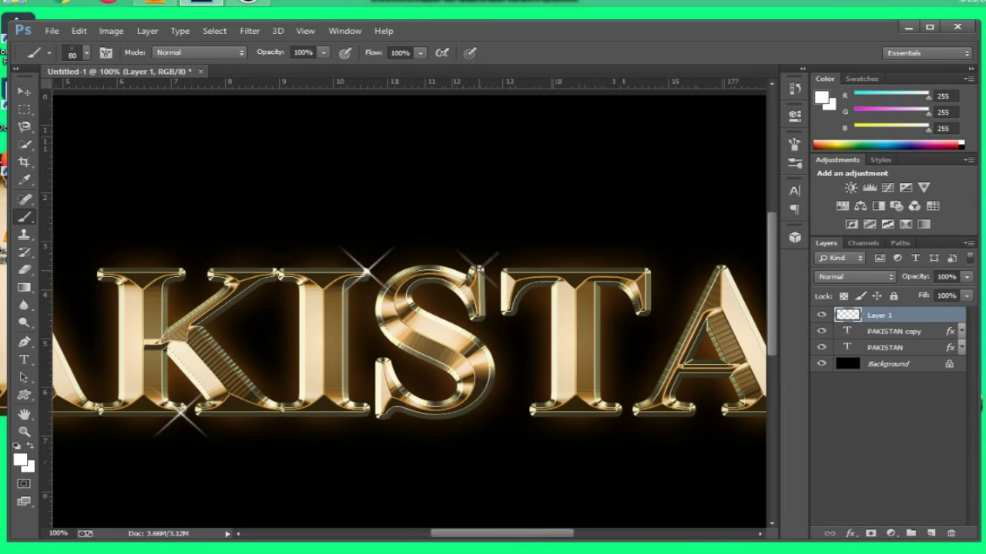
left_click(378, 420)
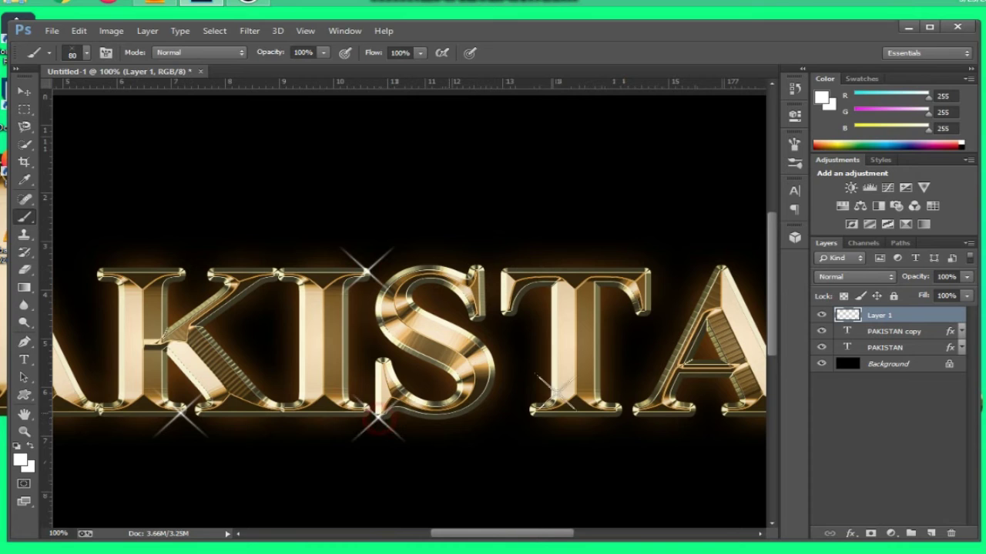
Step: Stamp sparkles on the T, the final A's apex, the N's corners, and the T's top
left_click_drag(609, 352, 345, 325)
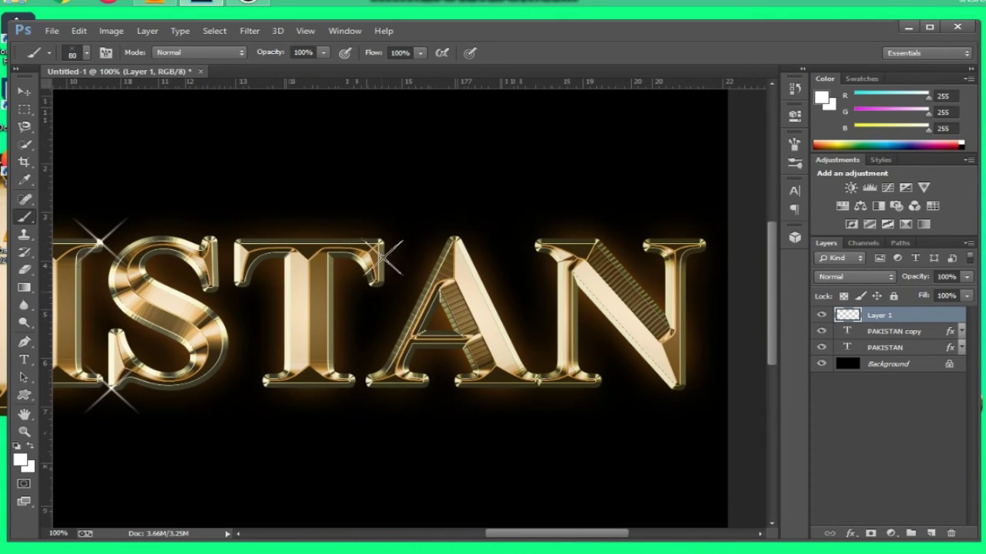
left_click(379, 243)
left_click_drag(560, 277, 398, 281)
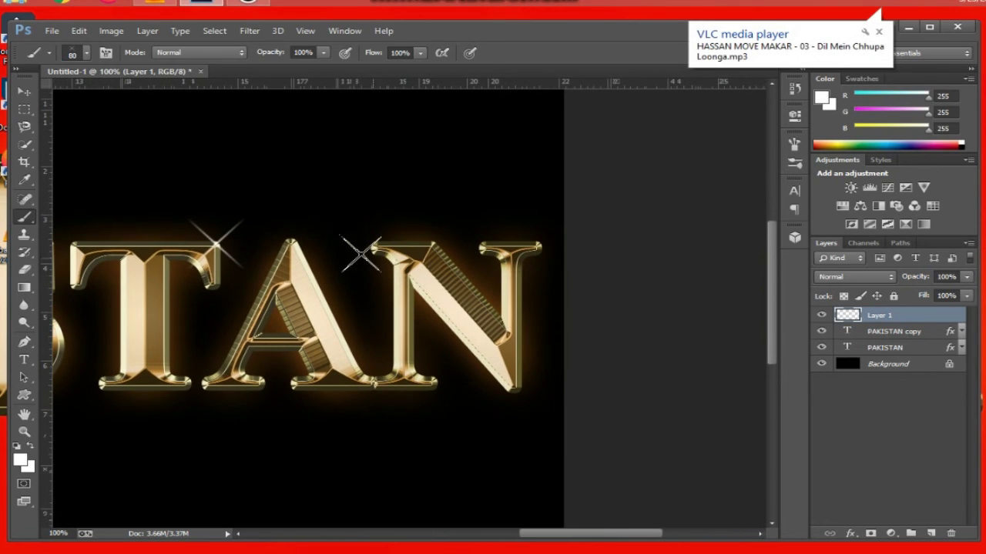
left_click(291, 240)
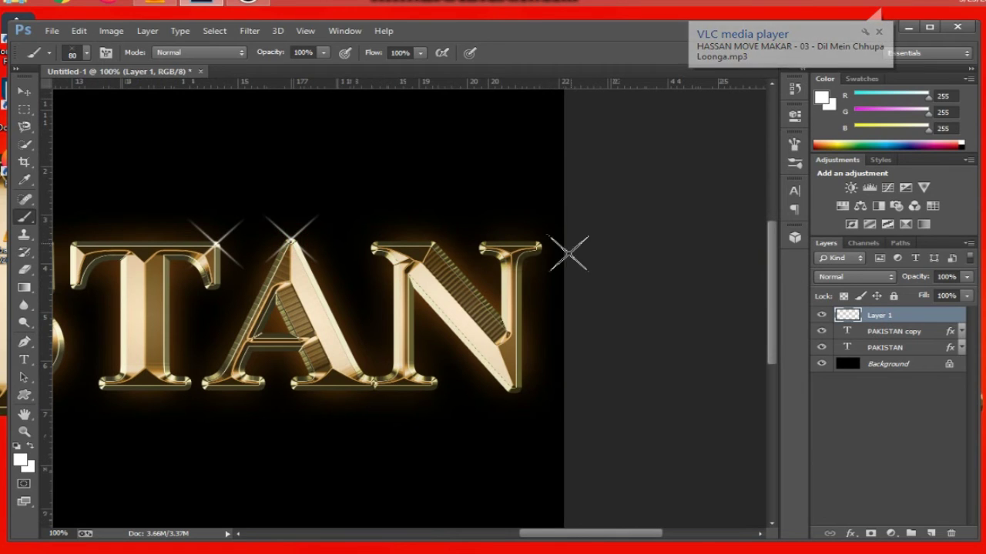
left_click(517, 392)
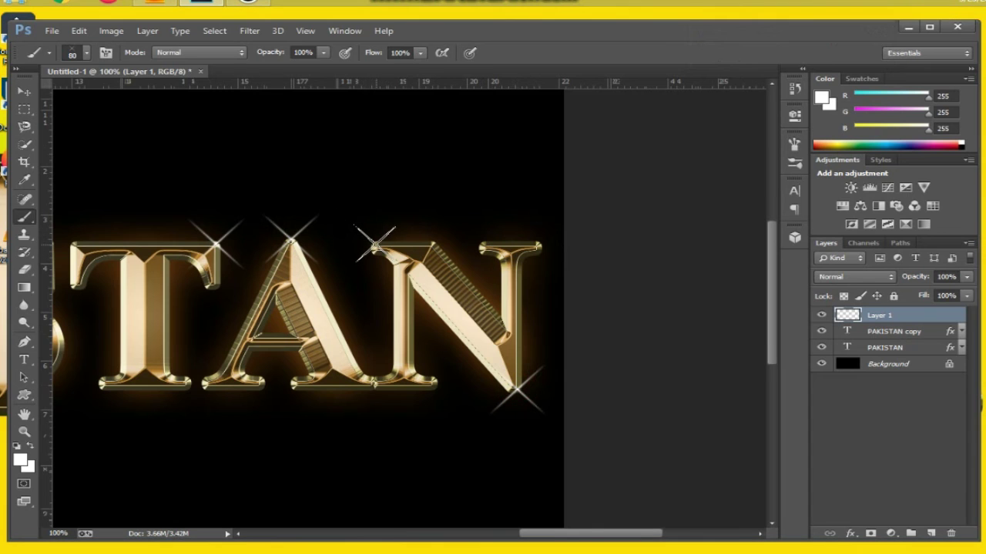
left_click(375, 245)
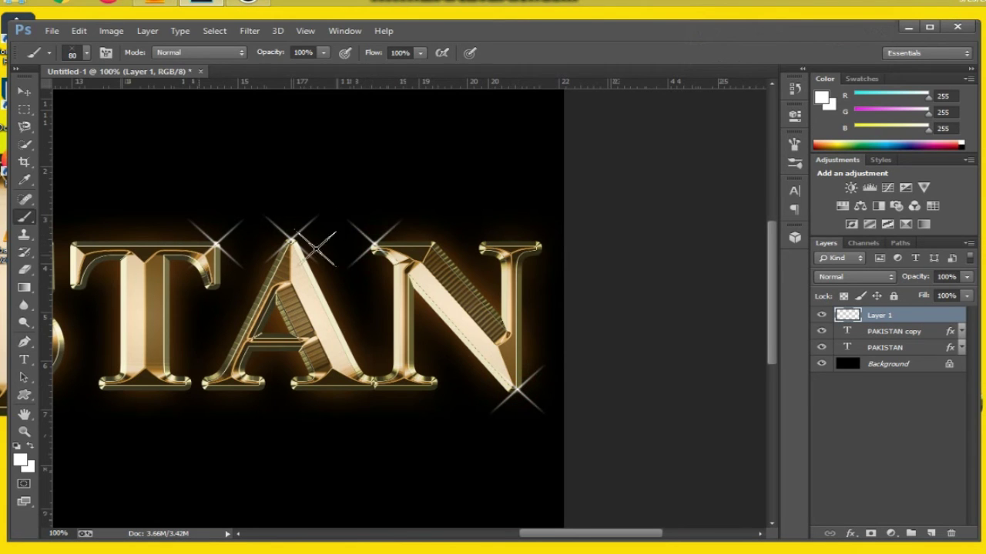
mouse_move(303, 352)
left_mouse_down()
mouse_move(493, 359)
mouse_move(591, 395)
left_mouse_up()
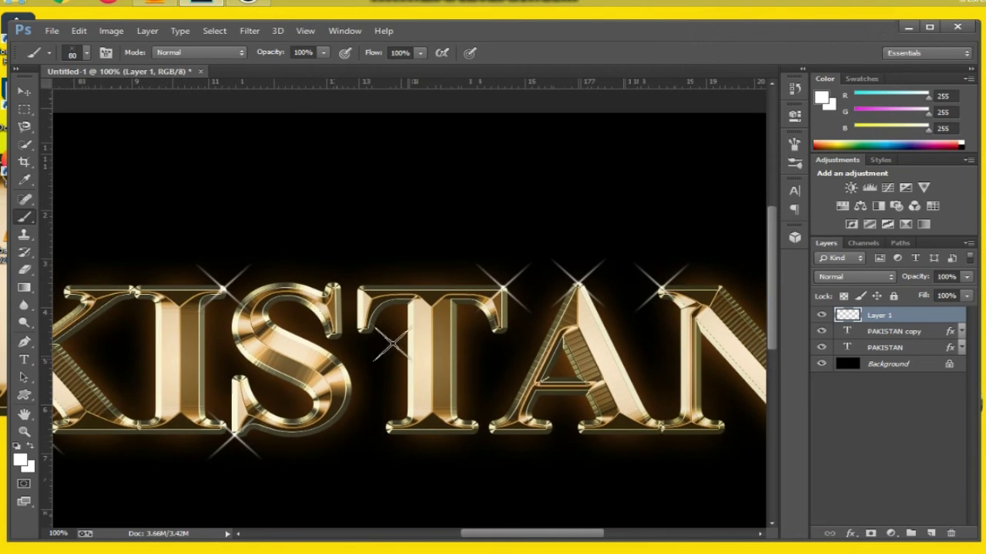
left_click(358, 286)
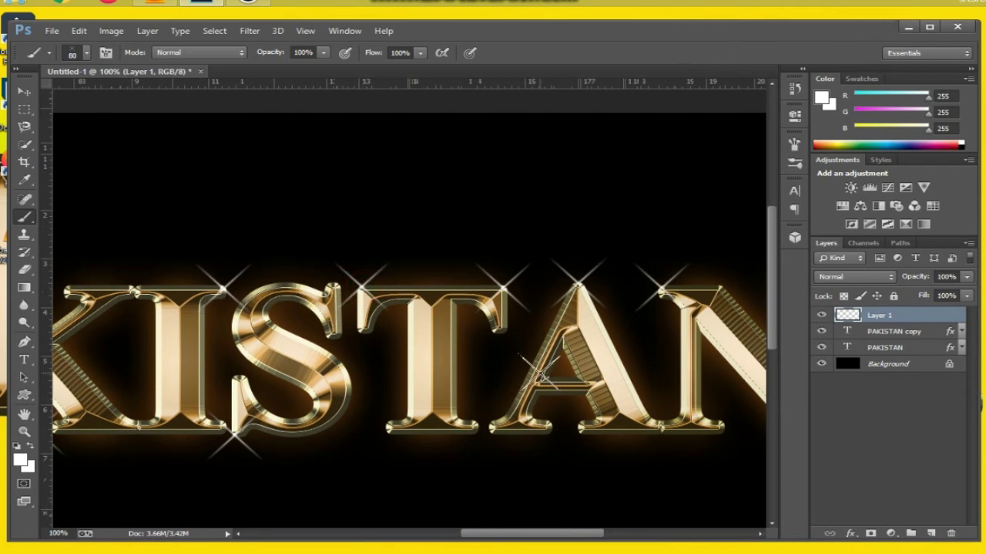
Step: Stretch the sparkle layer taller with Free Transform, then multi-select it with both PAKISTAN text layers
key("ctrl+minus")
key("ctrl+minus")
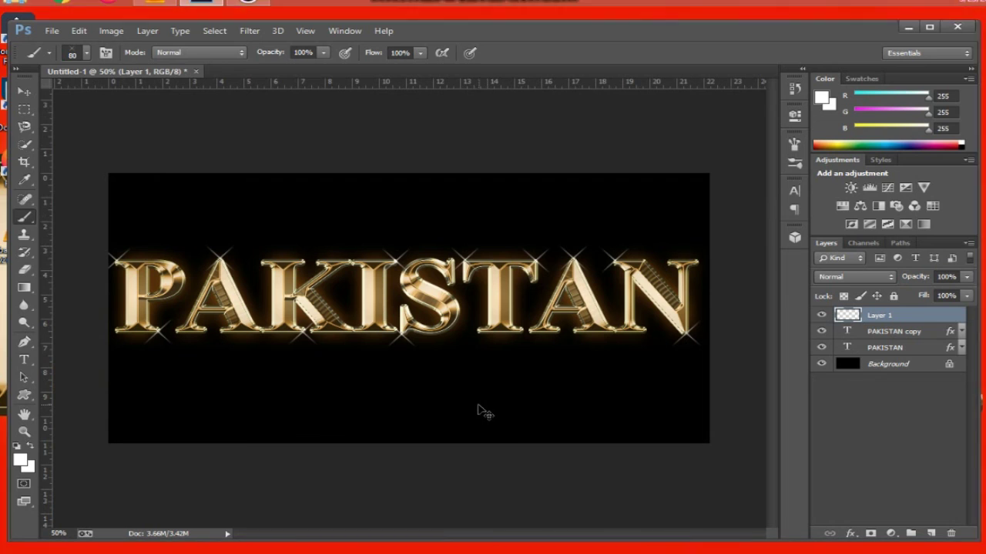
key("ctrl+minus")
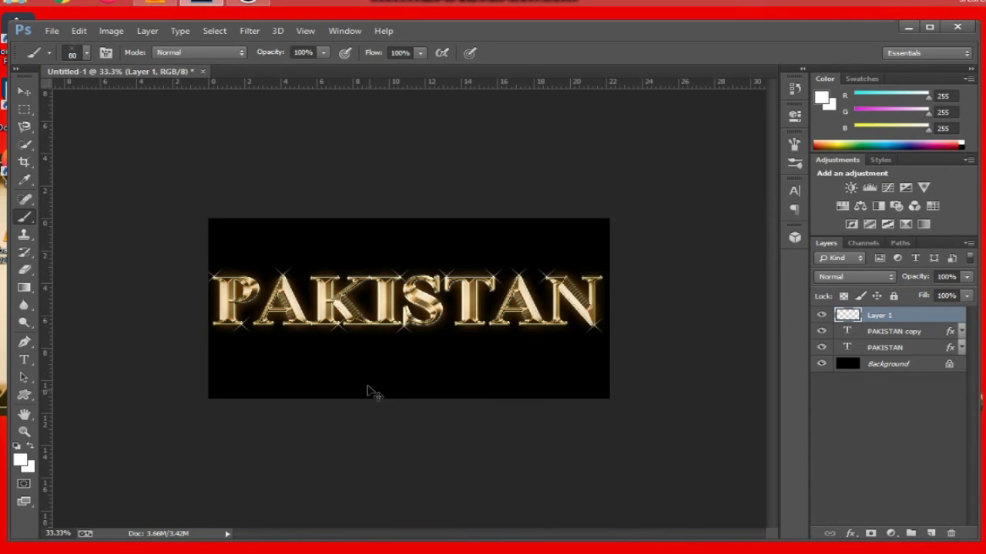
left_click(25, 94)
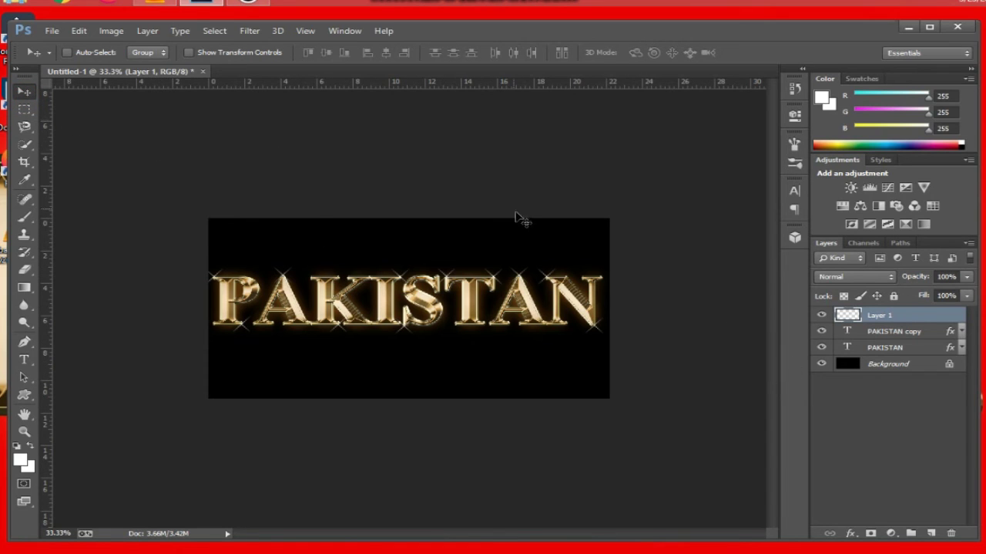
key("ctrl+t")
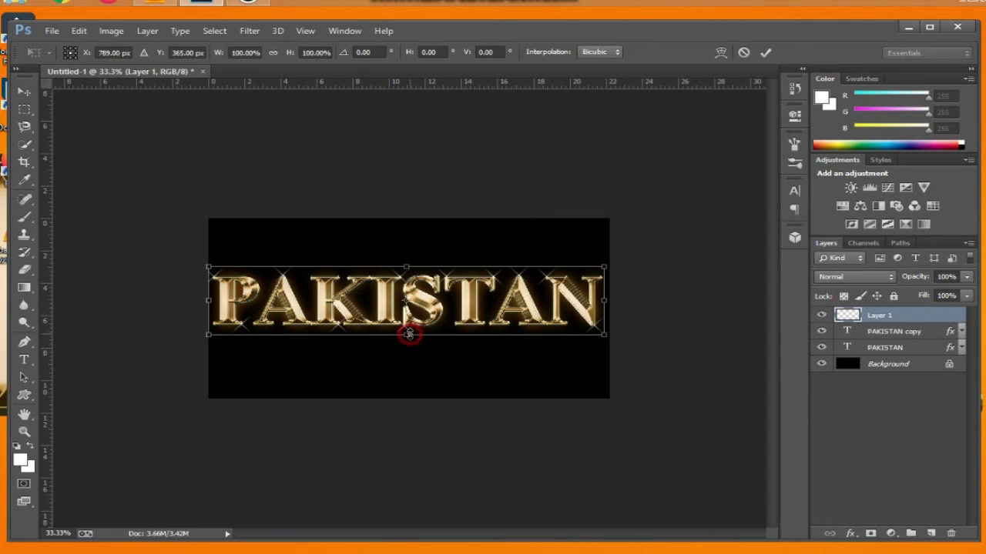
mouse_move(409, 334)
left_mouse_down()
mouse_move(408, 351)
mouse_move(415, 333)
left_mouse_up()
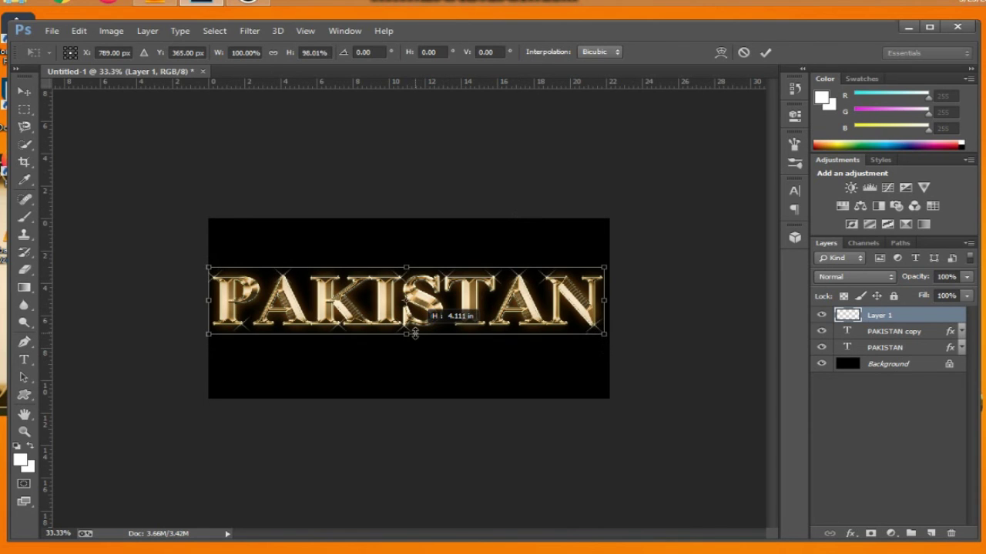
left_click(764, 51)
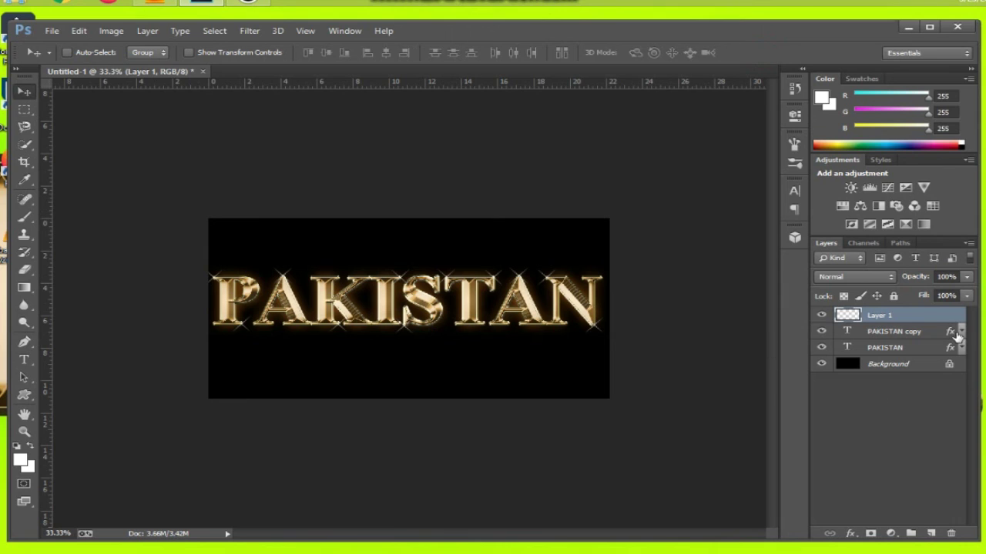
left_click(961, 332)
left_click(925, 339, "shift")
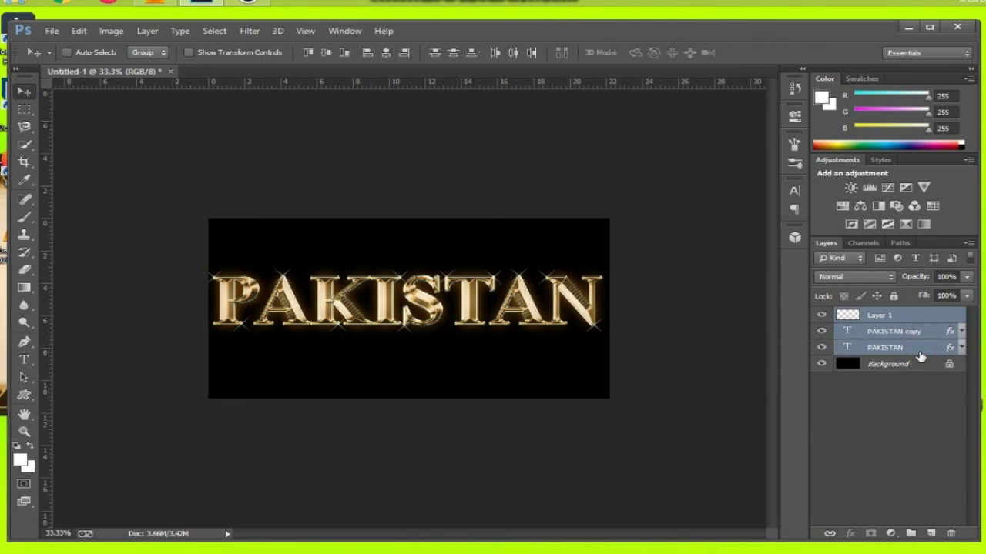
Step: Merge sparkles and text into Layer 1 and stretch it to 189.52% height
key("ctrl+e")
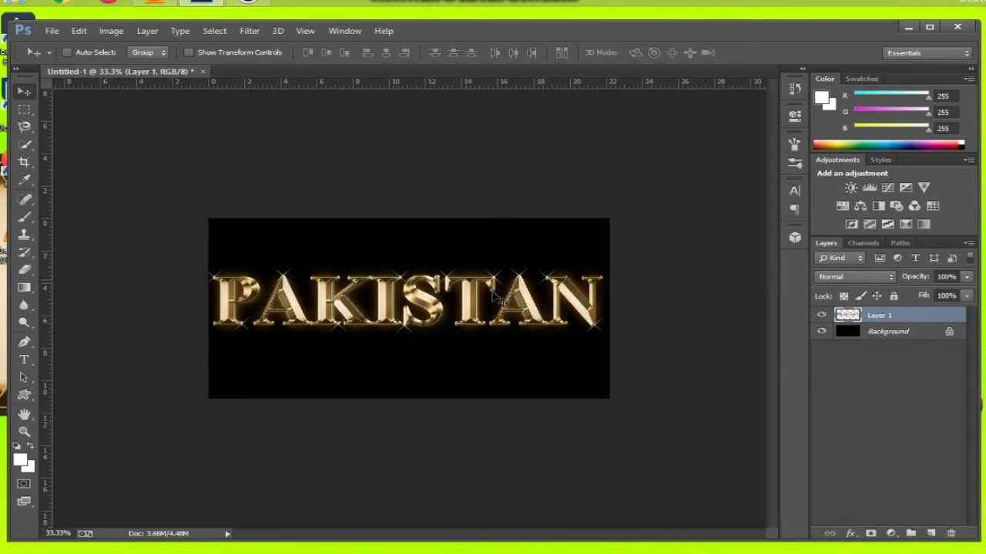
key("ctrl+t")
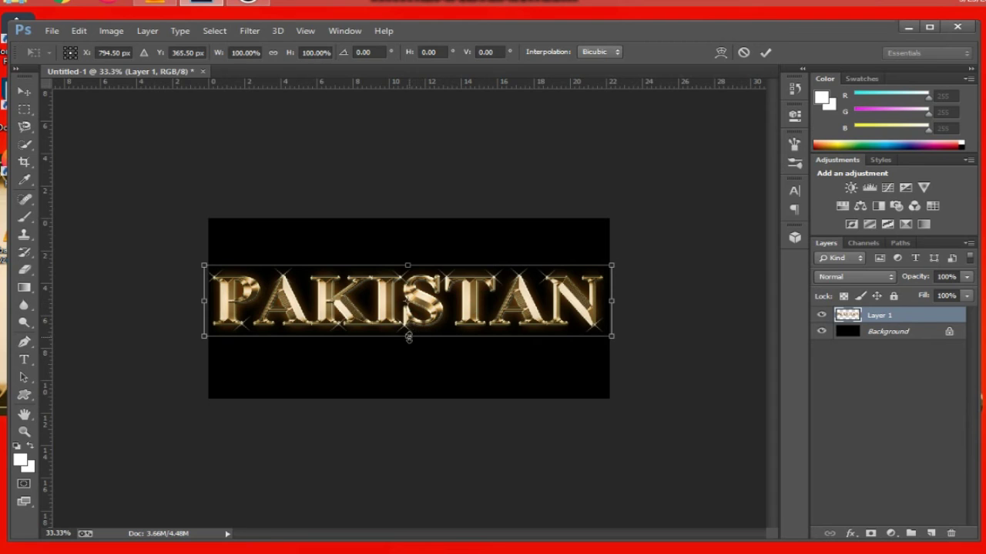
left_click_drag(408, 339, 408, 364)
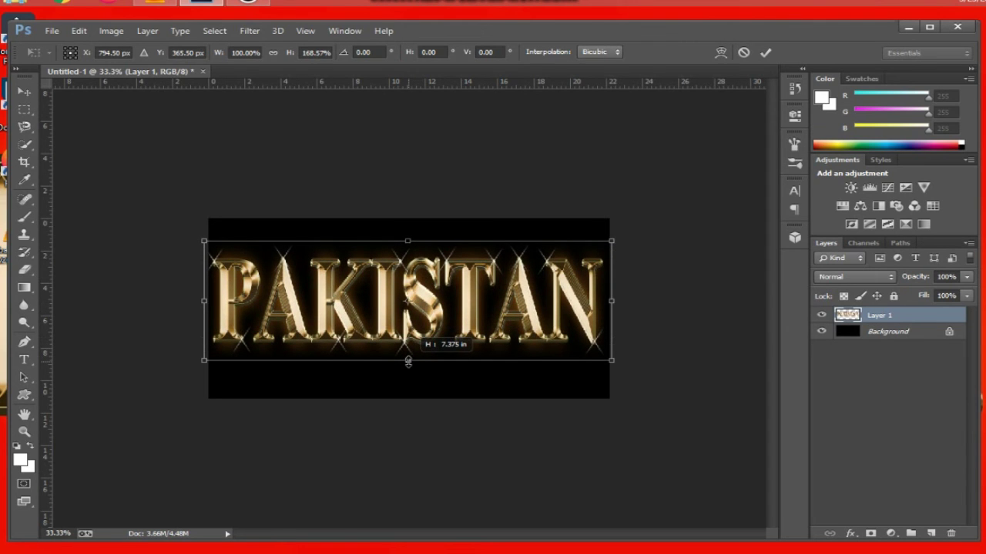
left_click_drag(408, 364, 408, 371)
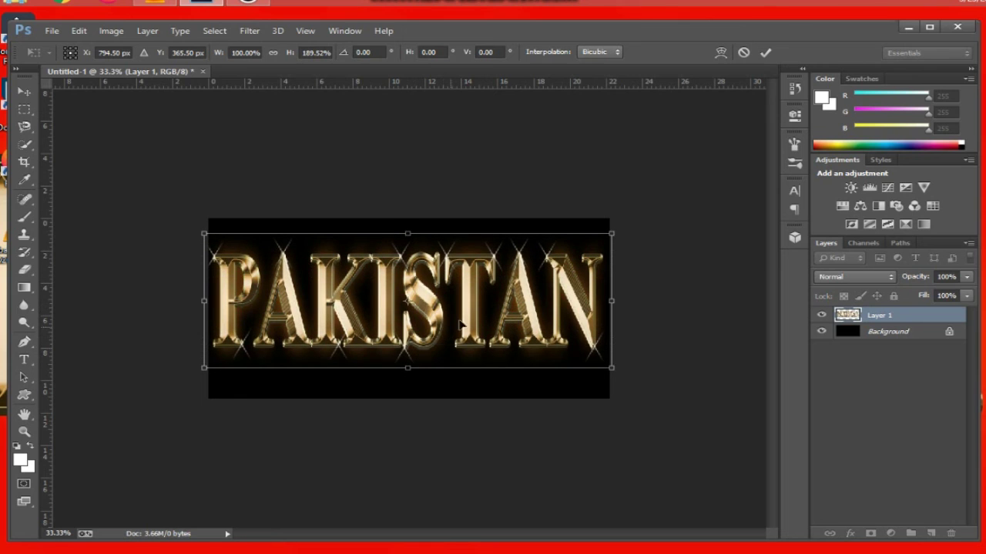
left_click_drag(464, 325, 466, 328)
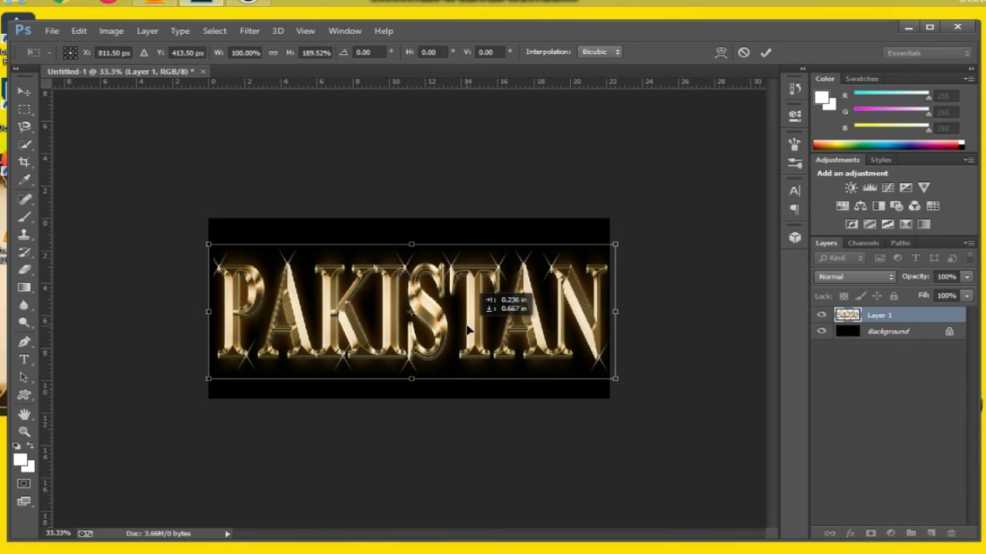
left_click(764, 52)
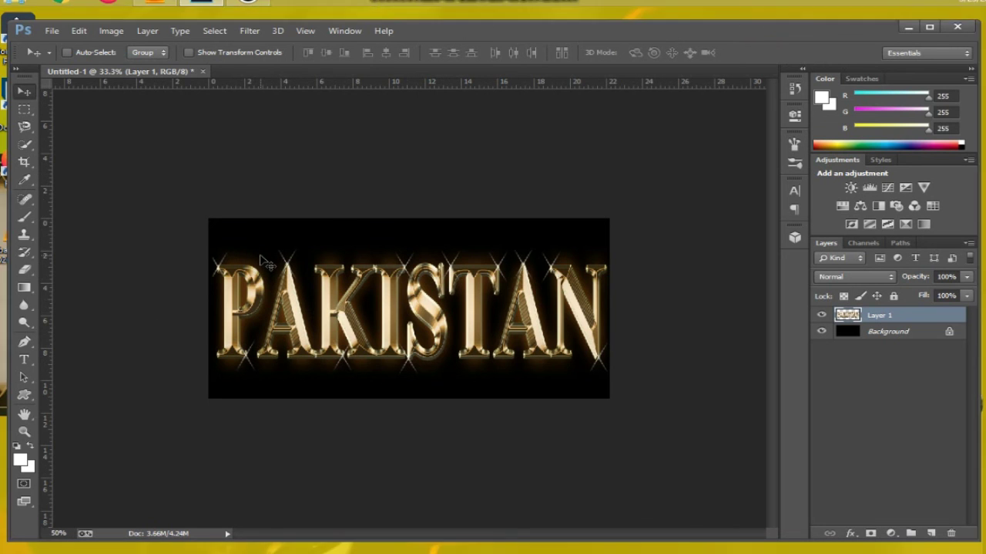
key("ctrl+plus")
key("ctrl+plus")
key("ctrl+plus")
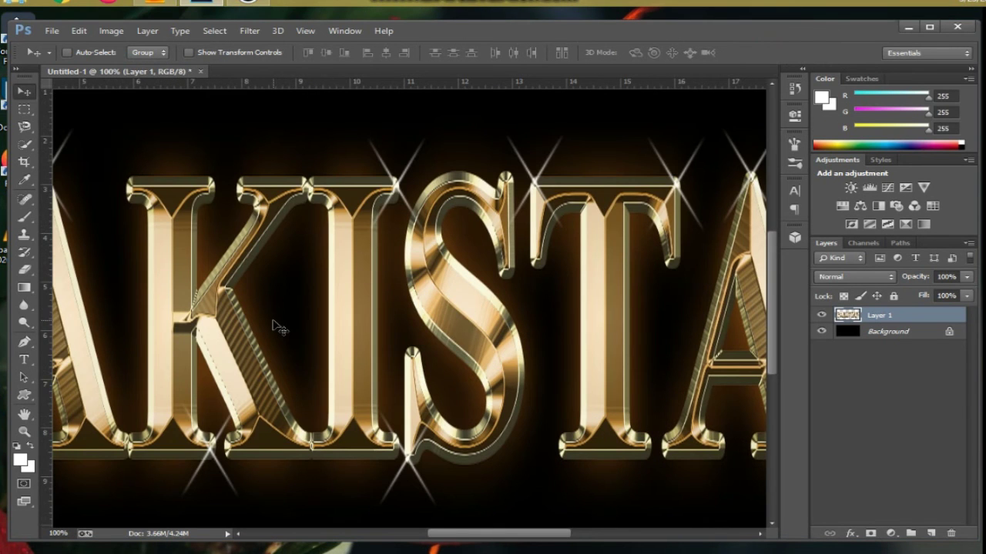
key("ctrl+minus")
key("ctrl+minus")
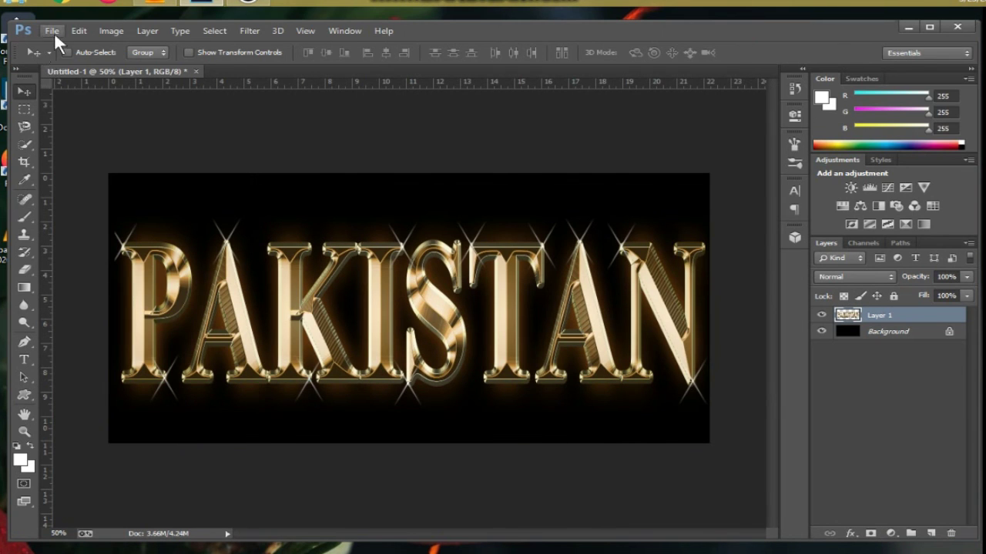
Step: Start a Save As copy in the Desktop folder with the file name 'p'
left_click(51, 30)
left_click(81, 194)
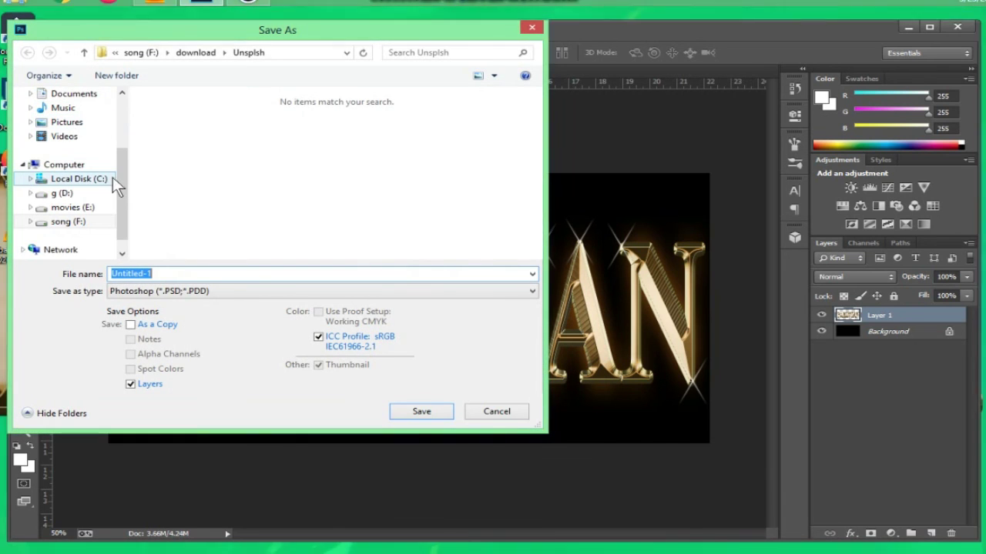
left_click_drag(120, 159, 97, 112)
left_click(68, 114)
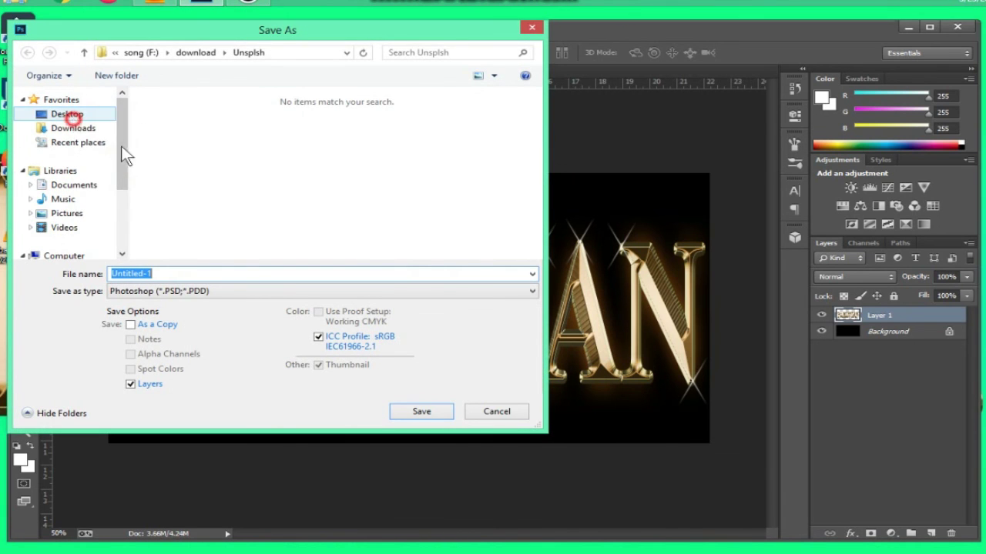
left_click(197, 275)
key("BackSpace")
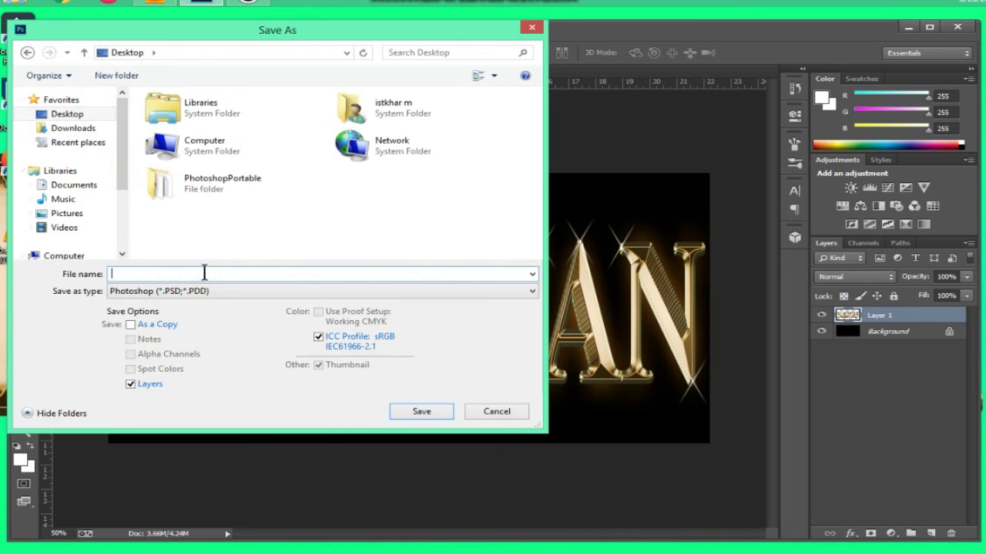
type("p")
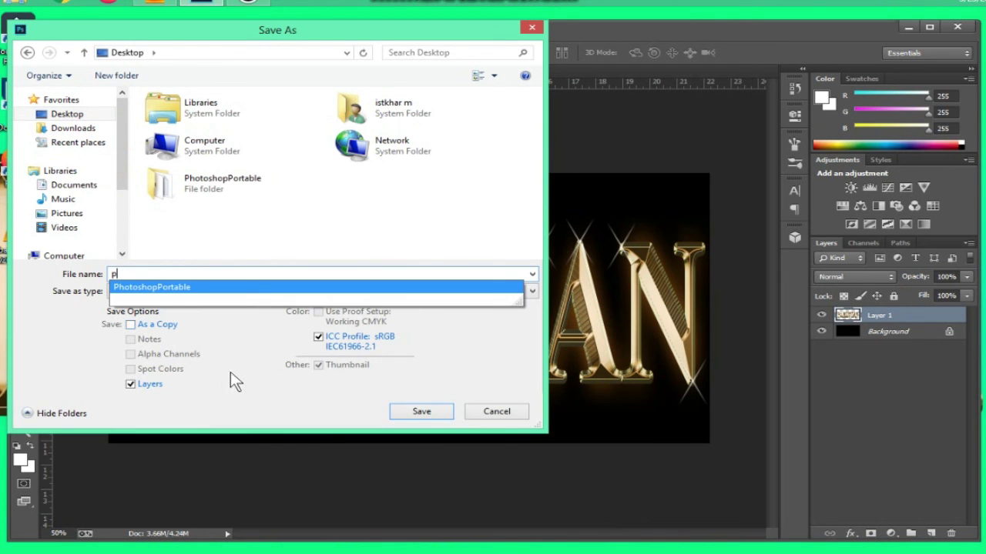
left_click(231, 371)
Step: Save it as a JPEG with the default quality options, then close Photoshop
left_click(231, 289)
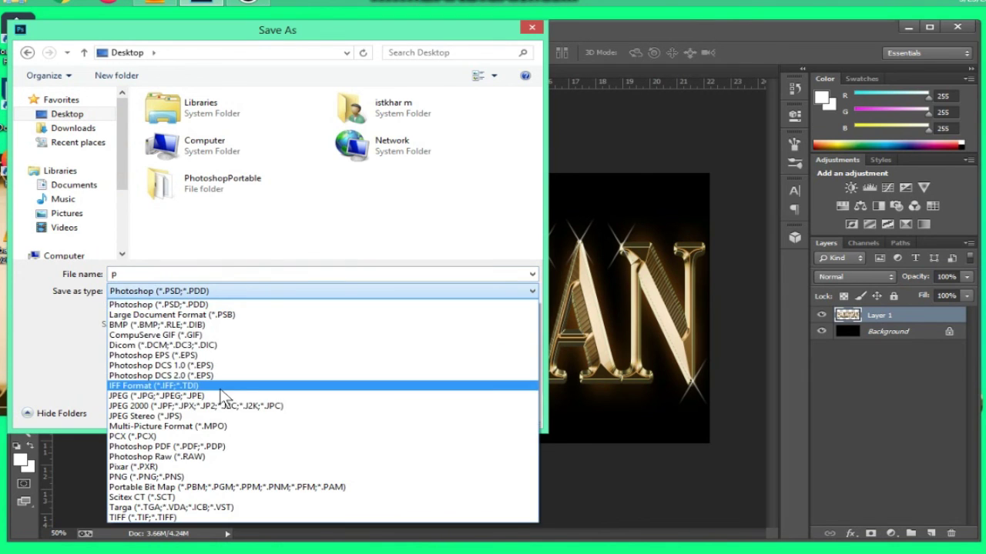
left_click(253, 335)
left_click(402, 410)
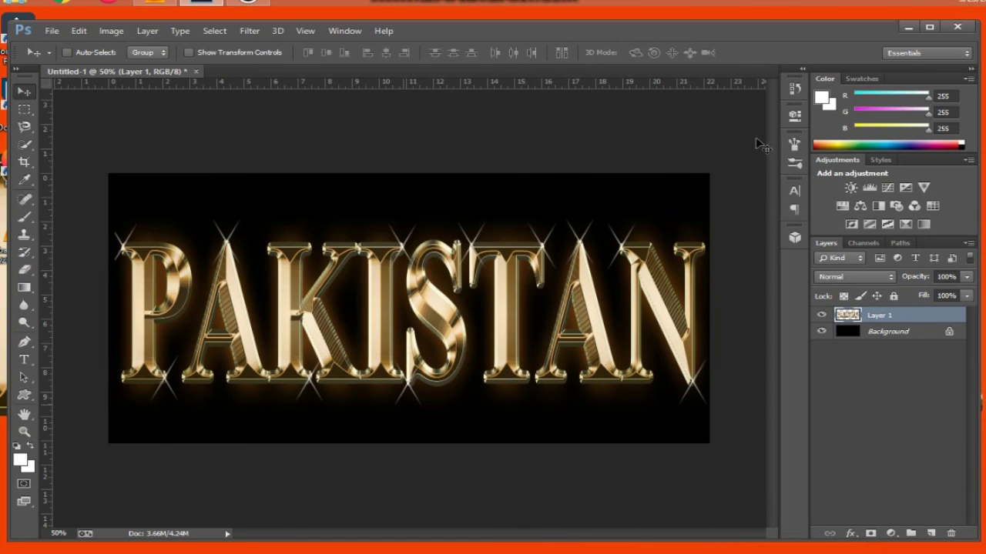
left_click(564, 135)
left_click(957, 27)
Step: Quit without saving the layered file, then preview 'p' maximized in Photo Viewer and close it
left_click(493, 231)
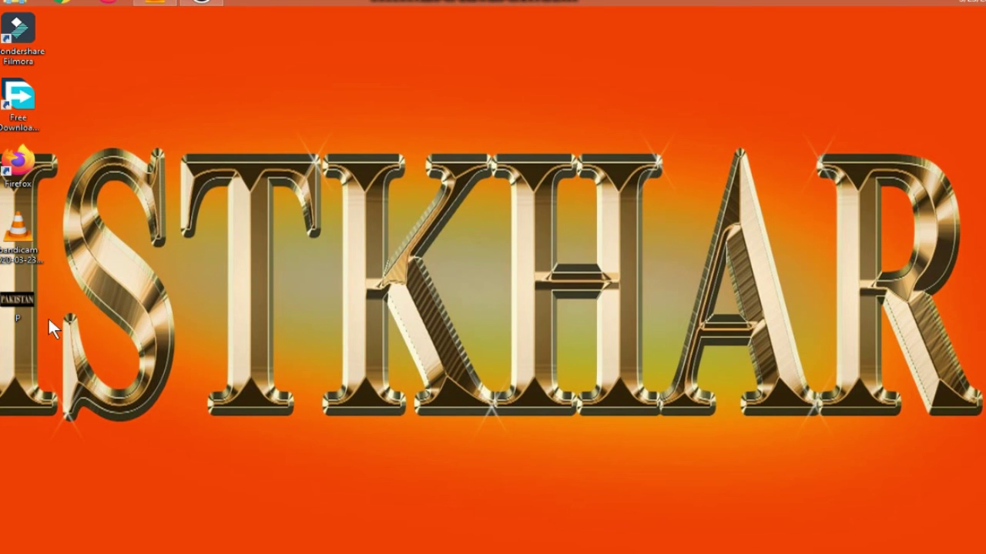
right_click(19, 308)
key("Escape")
right_click(23, 308)
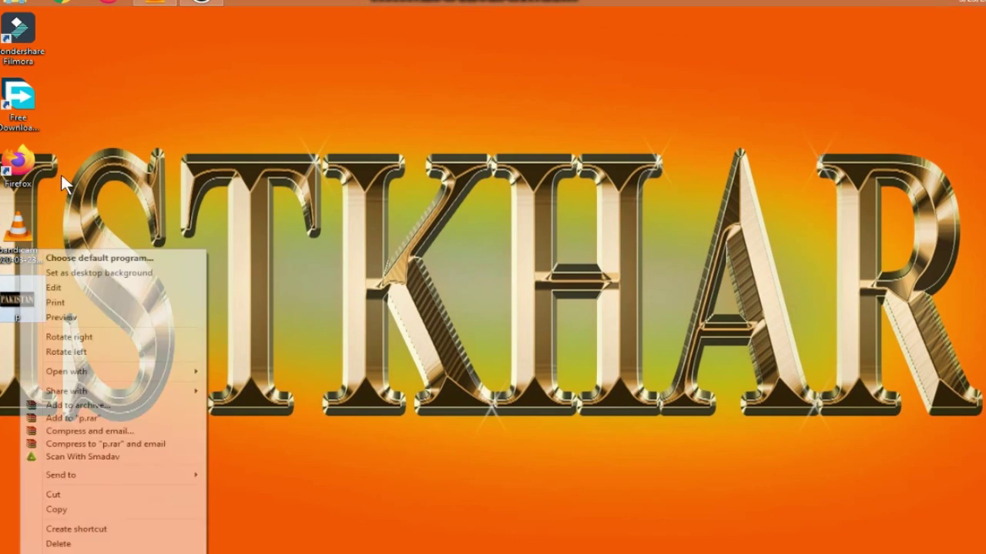
left_click(69, 318)
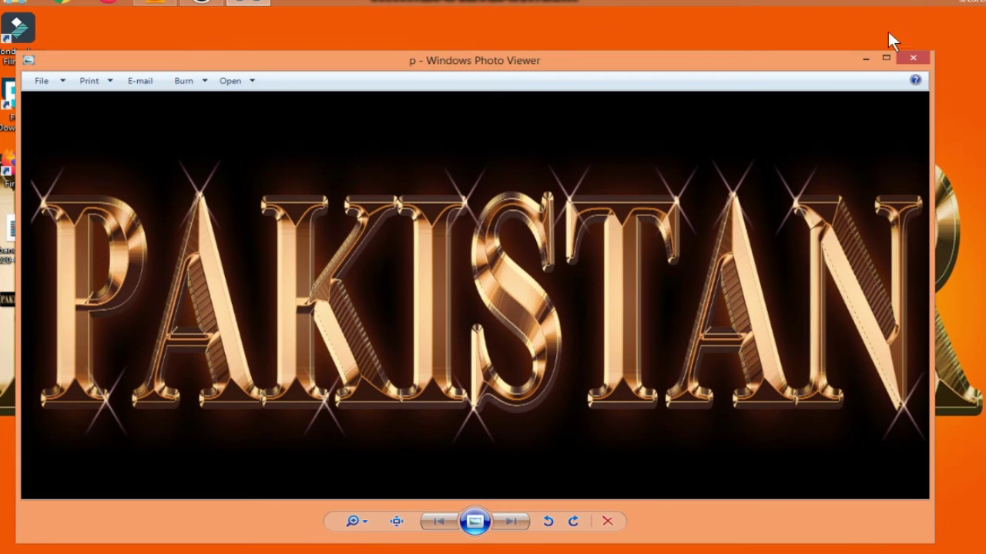
left_click(885, 58)
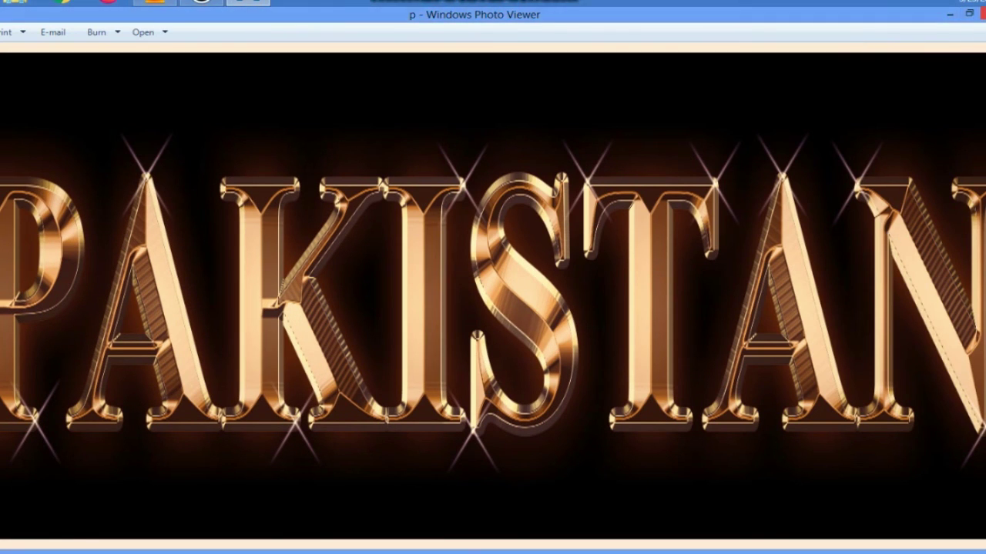
left_click(982, 13)
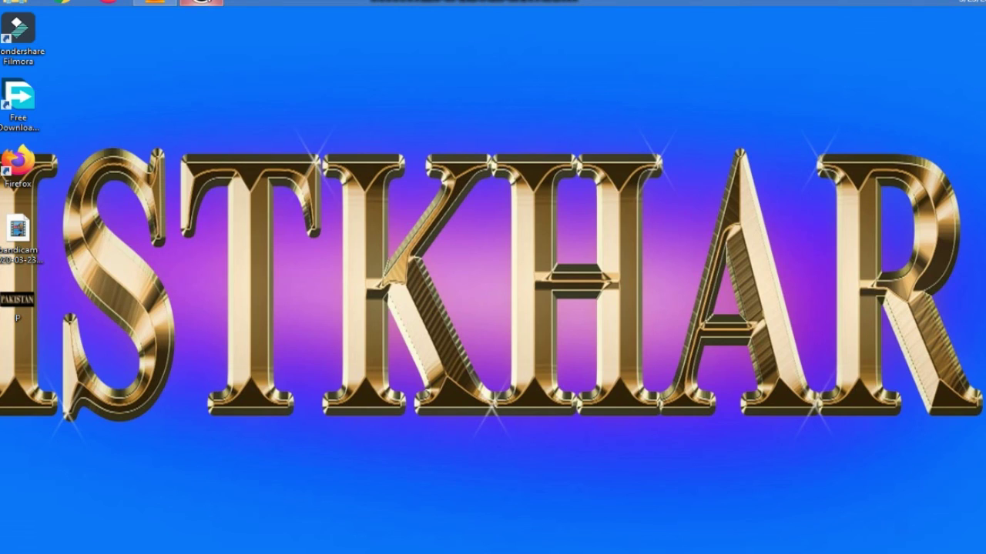
Step: Restore Bandicam from the taskbar and stop the screen recording
left_click(202, 2)
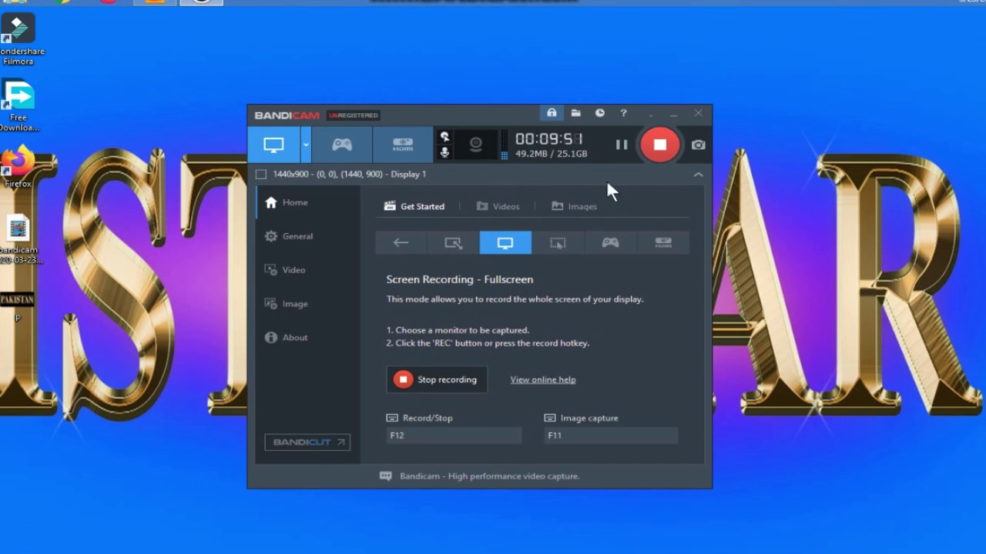
left_click(662, 148)
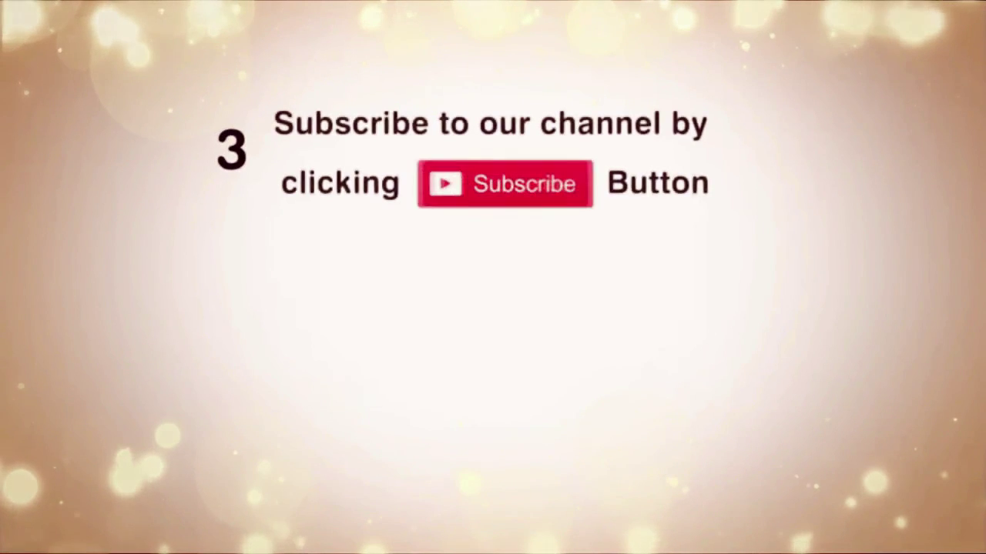